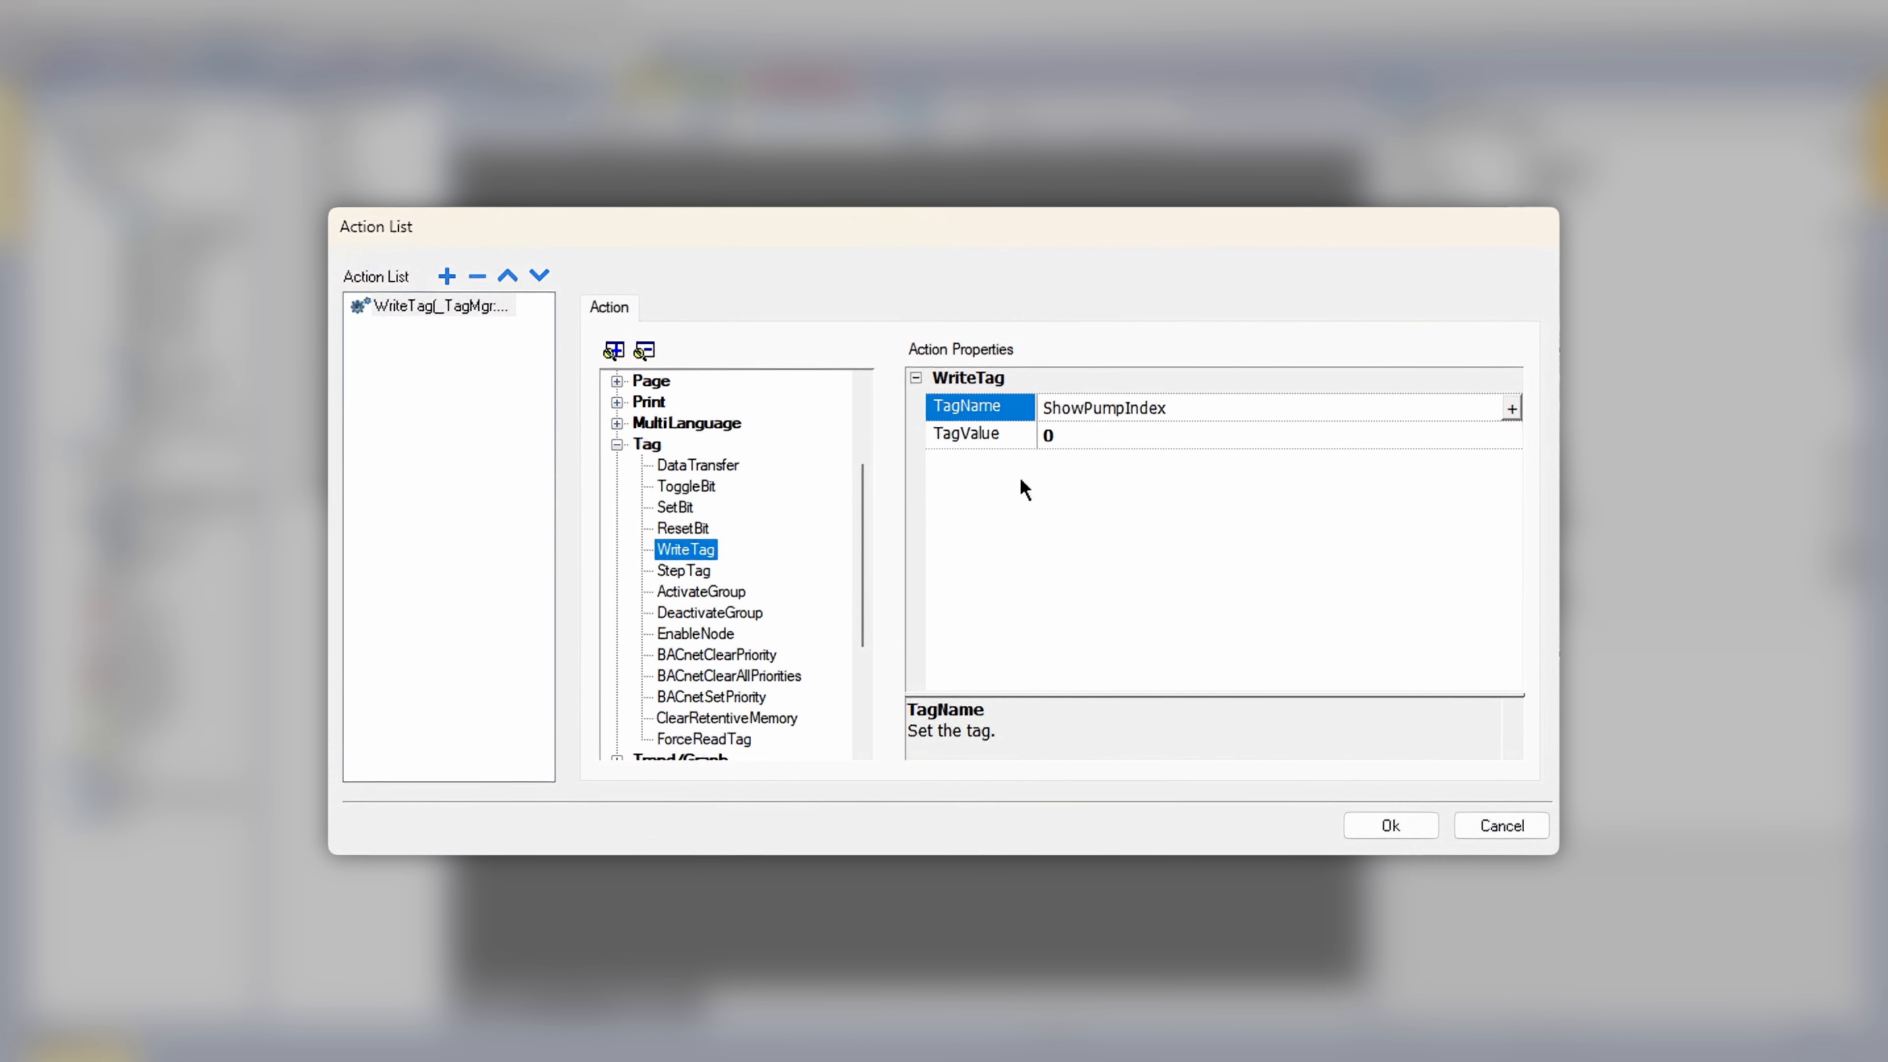
Step: Set the ShowPumpIndex value written by the first button's click action to 1 and by the second button's to 2
click(1062, 431)
text(1)
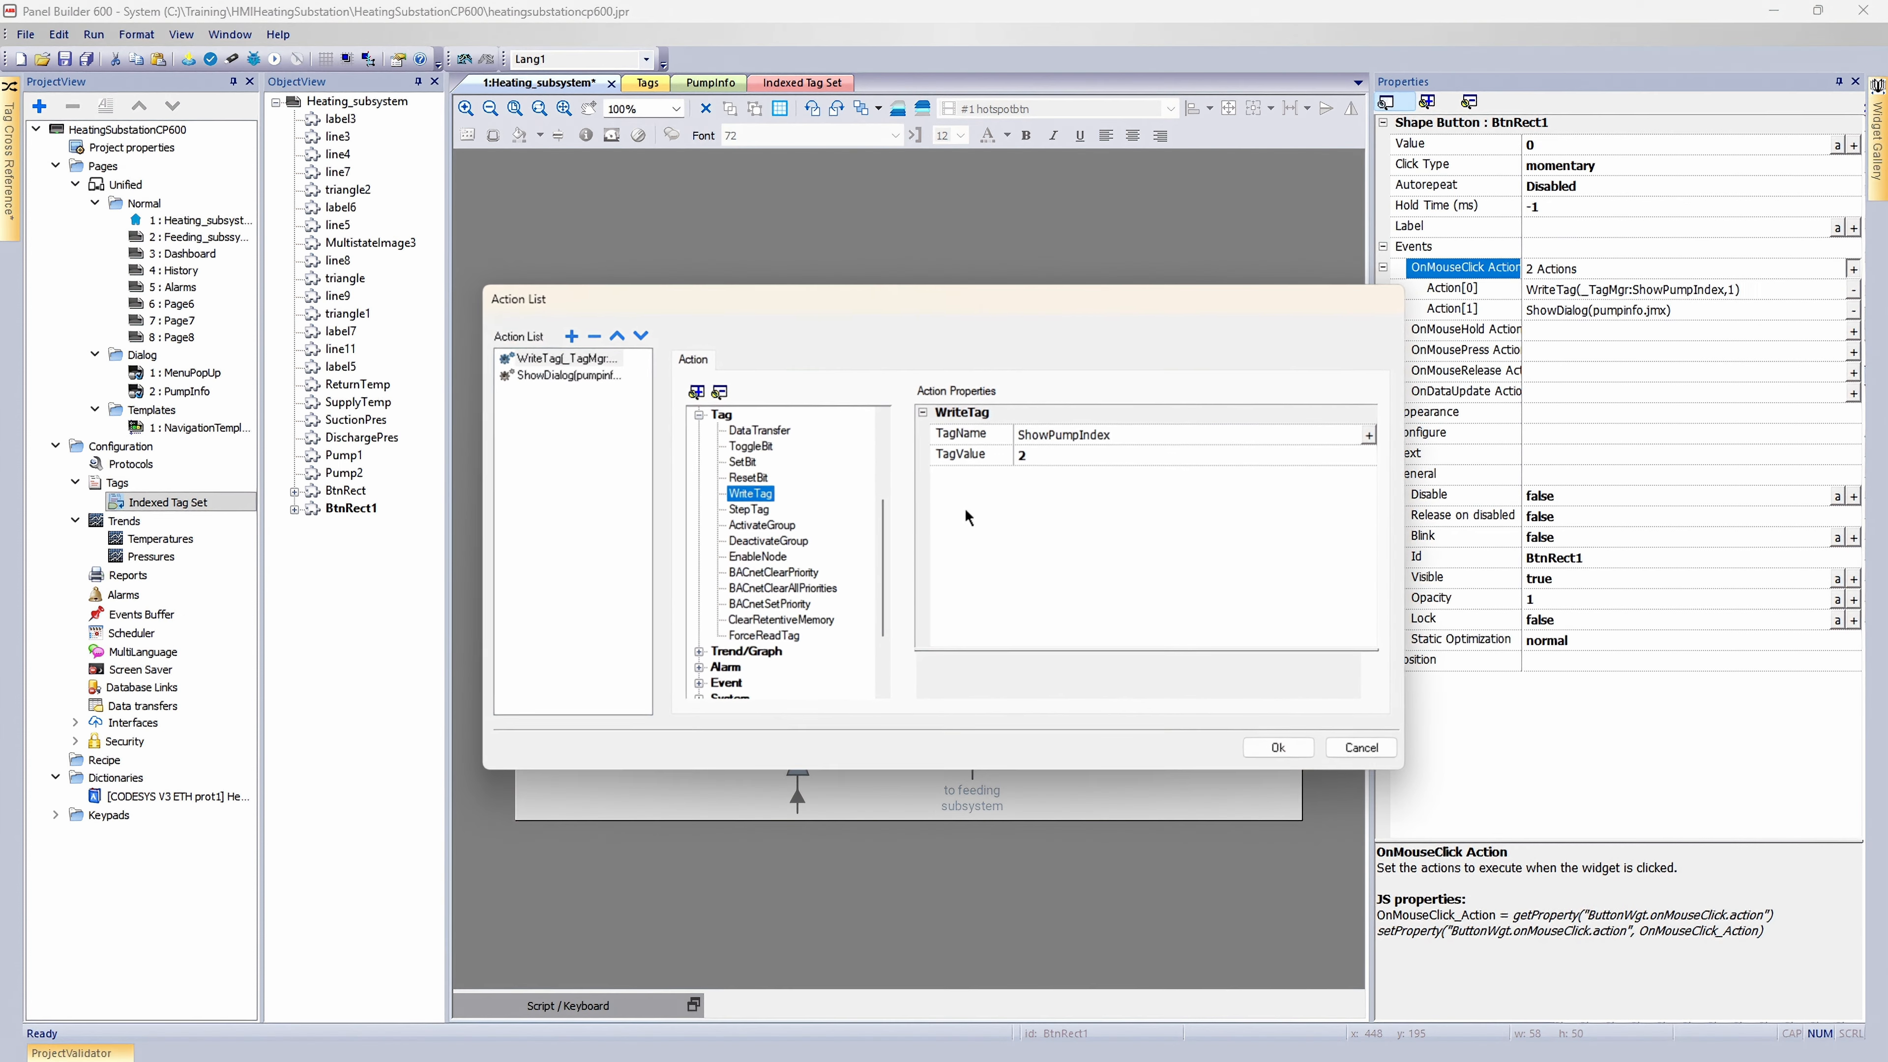
key(Return)
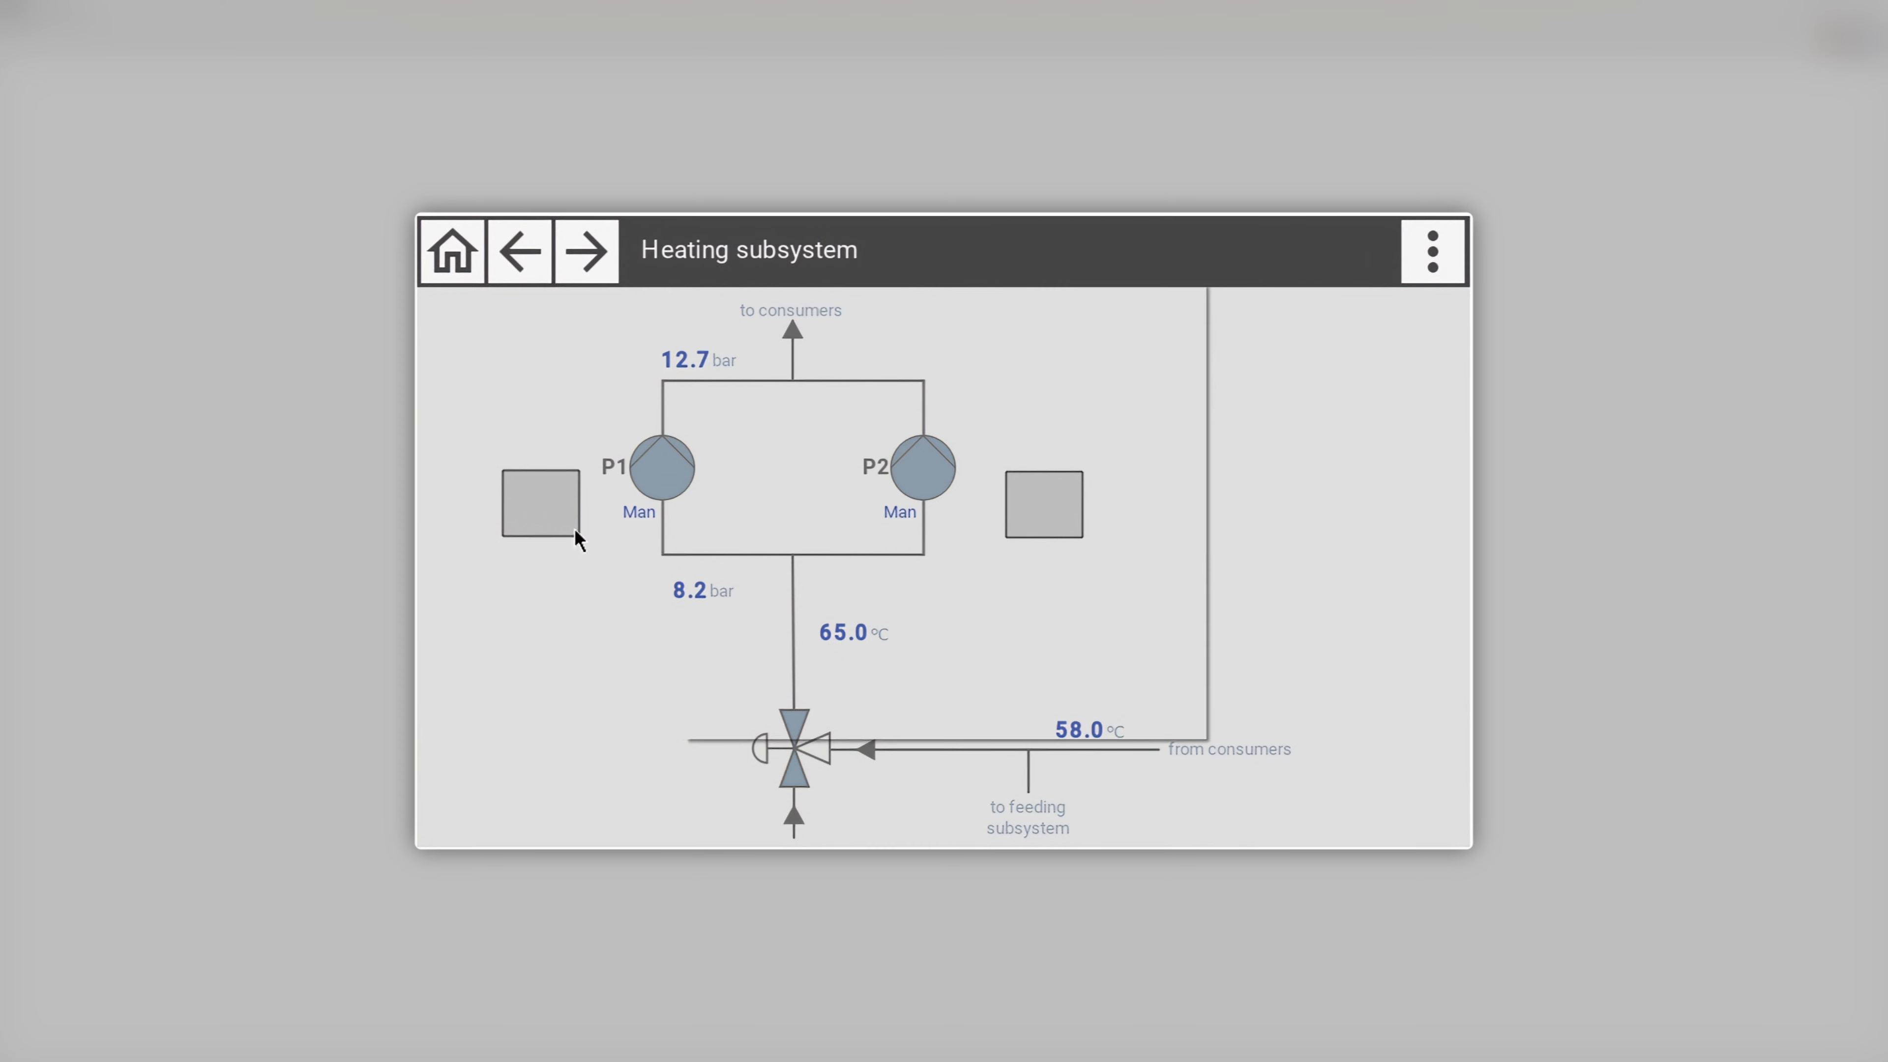
Step: Test both pump buttons in the running Heating subsystem page by opening and closing the statistics dialogs of pumps 1 and 2
click(577, 533)
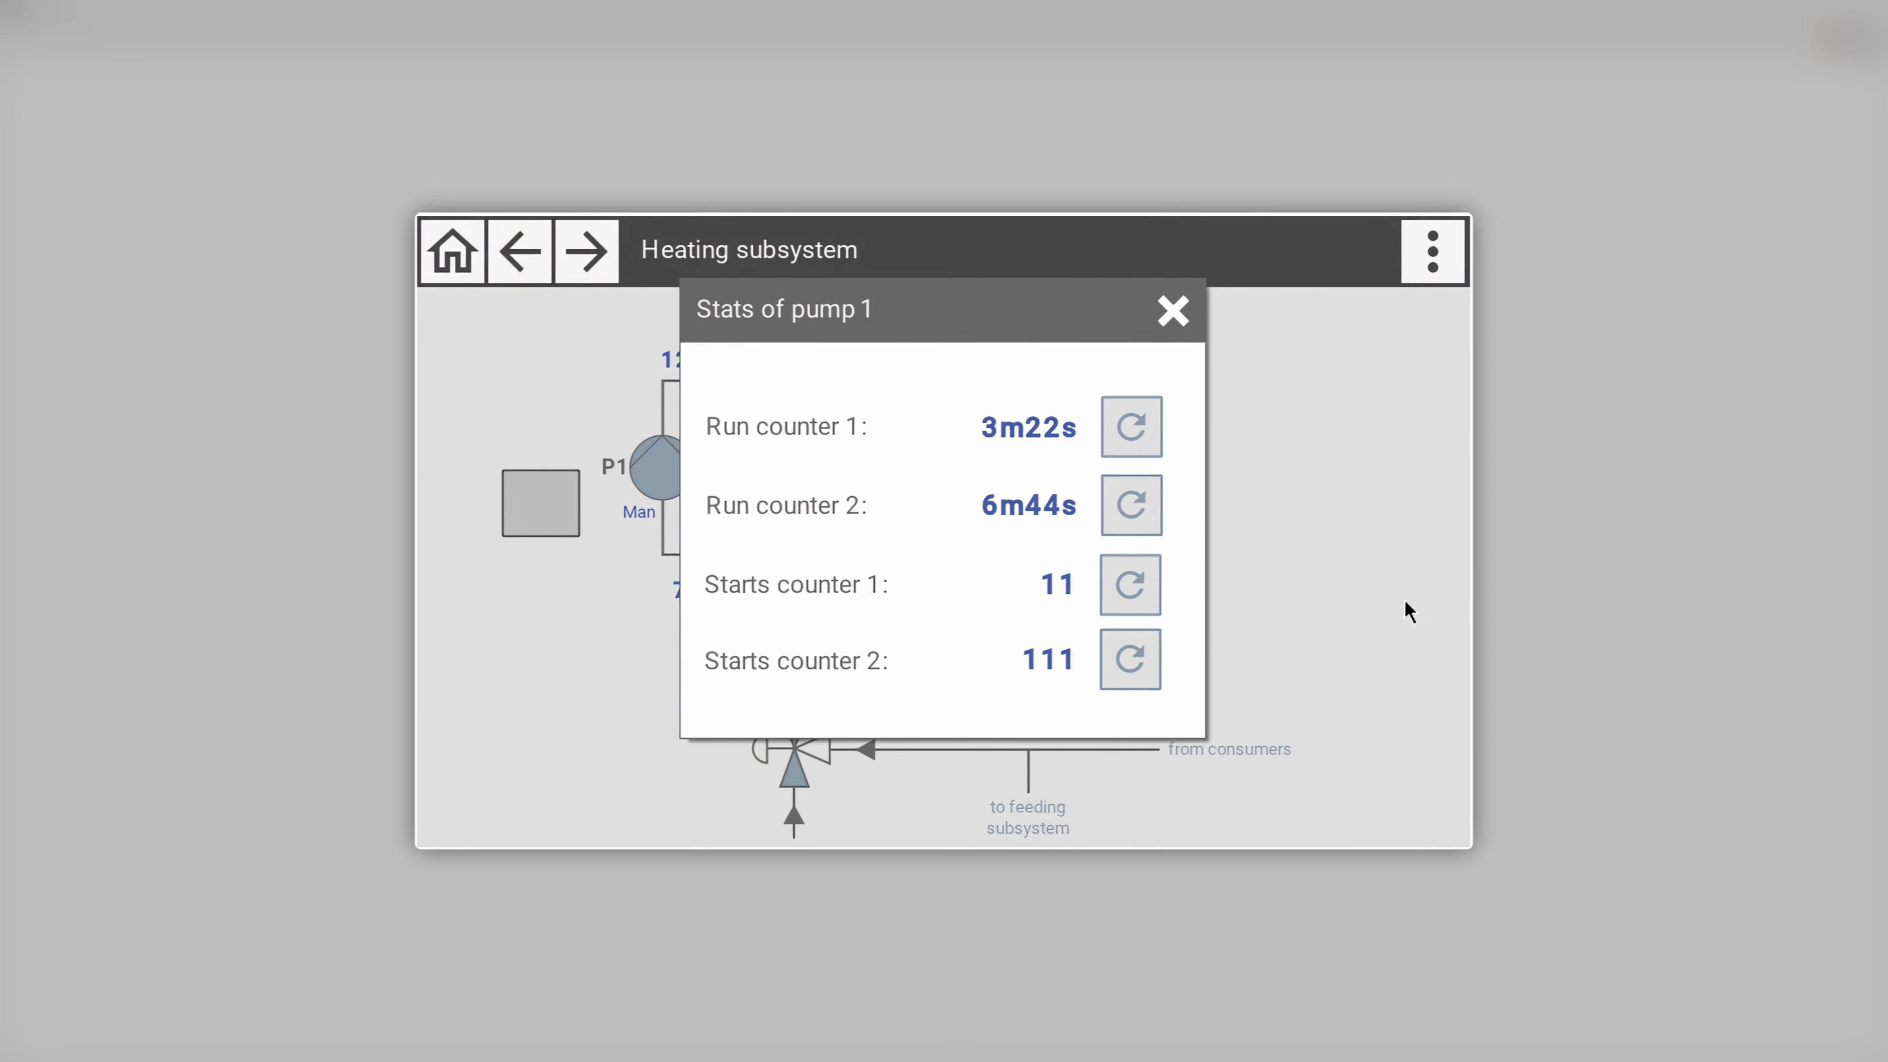
click(1172, 312)
click(1043, 525)
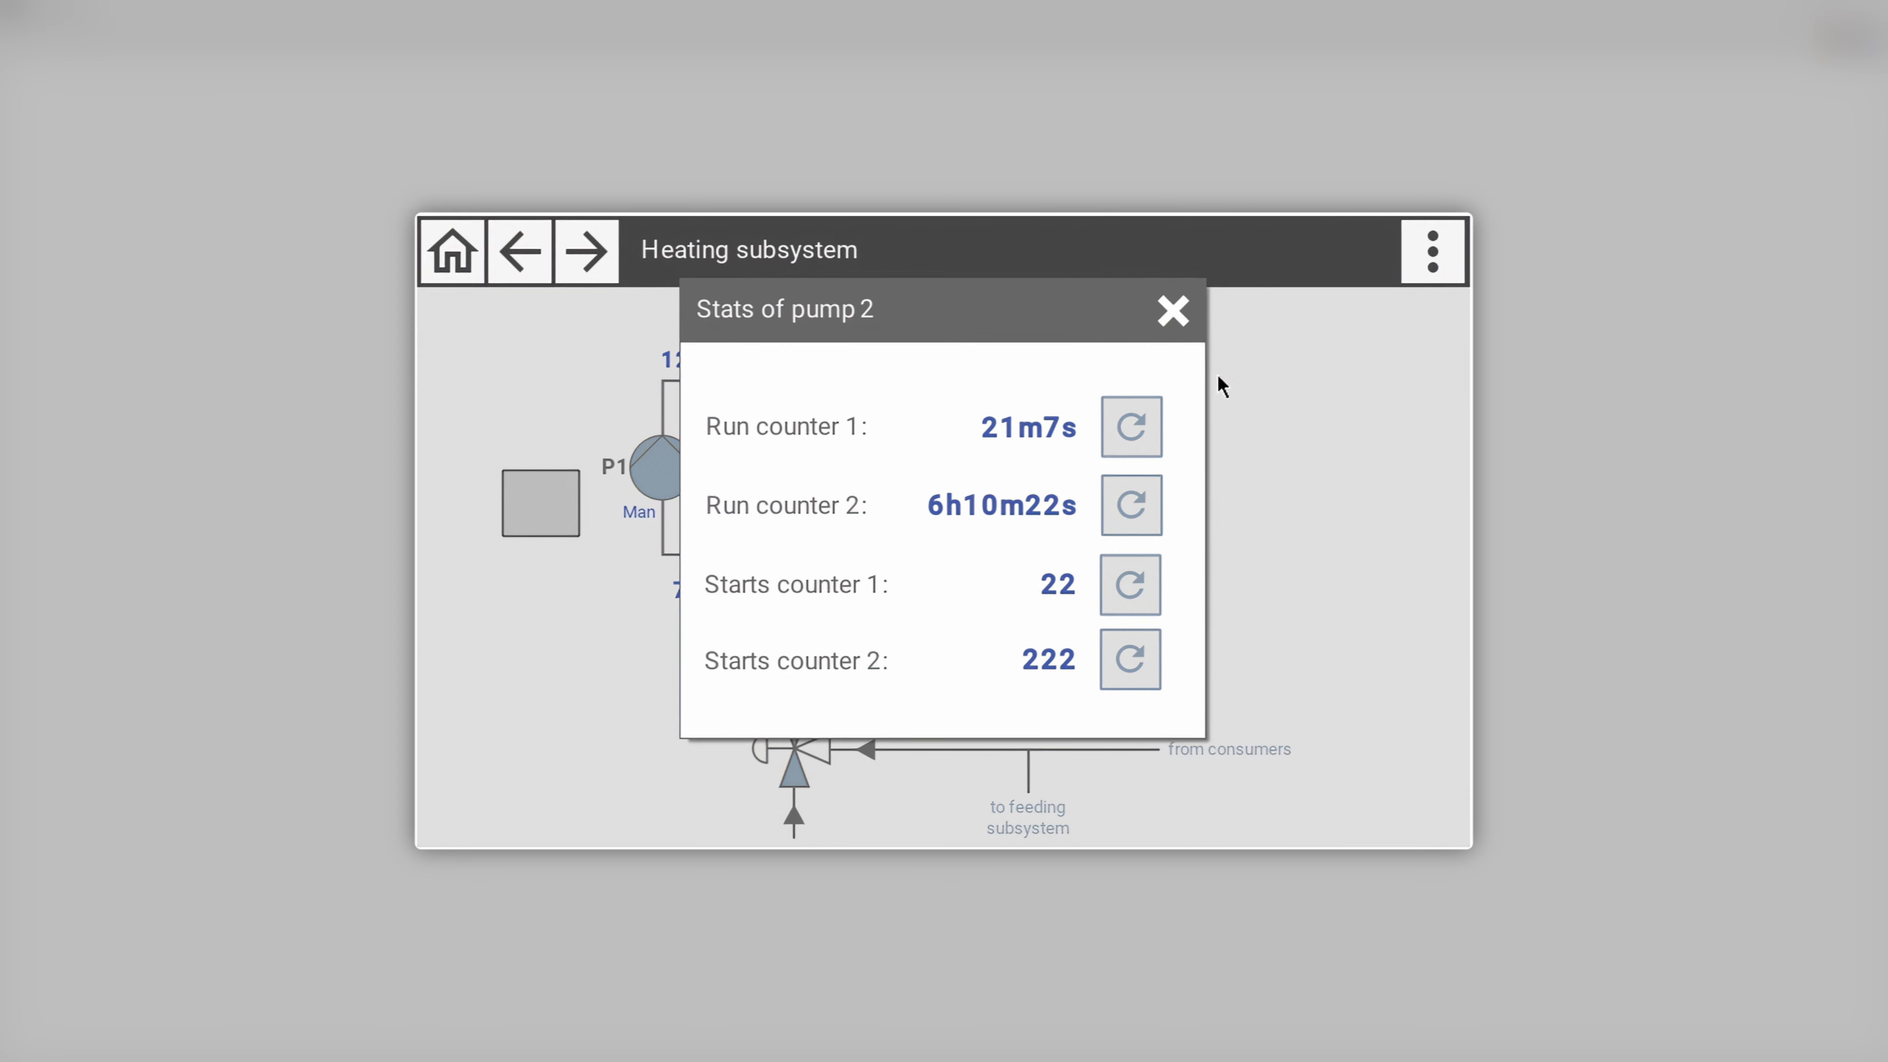
click(1172, 312)
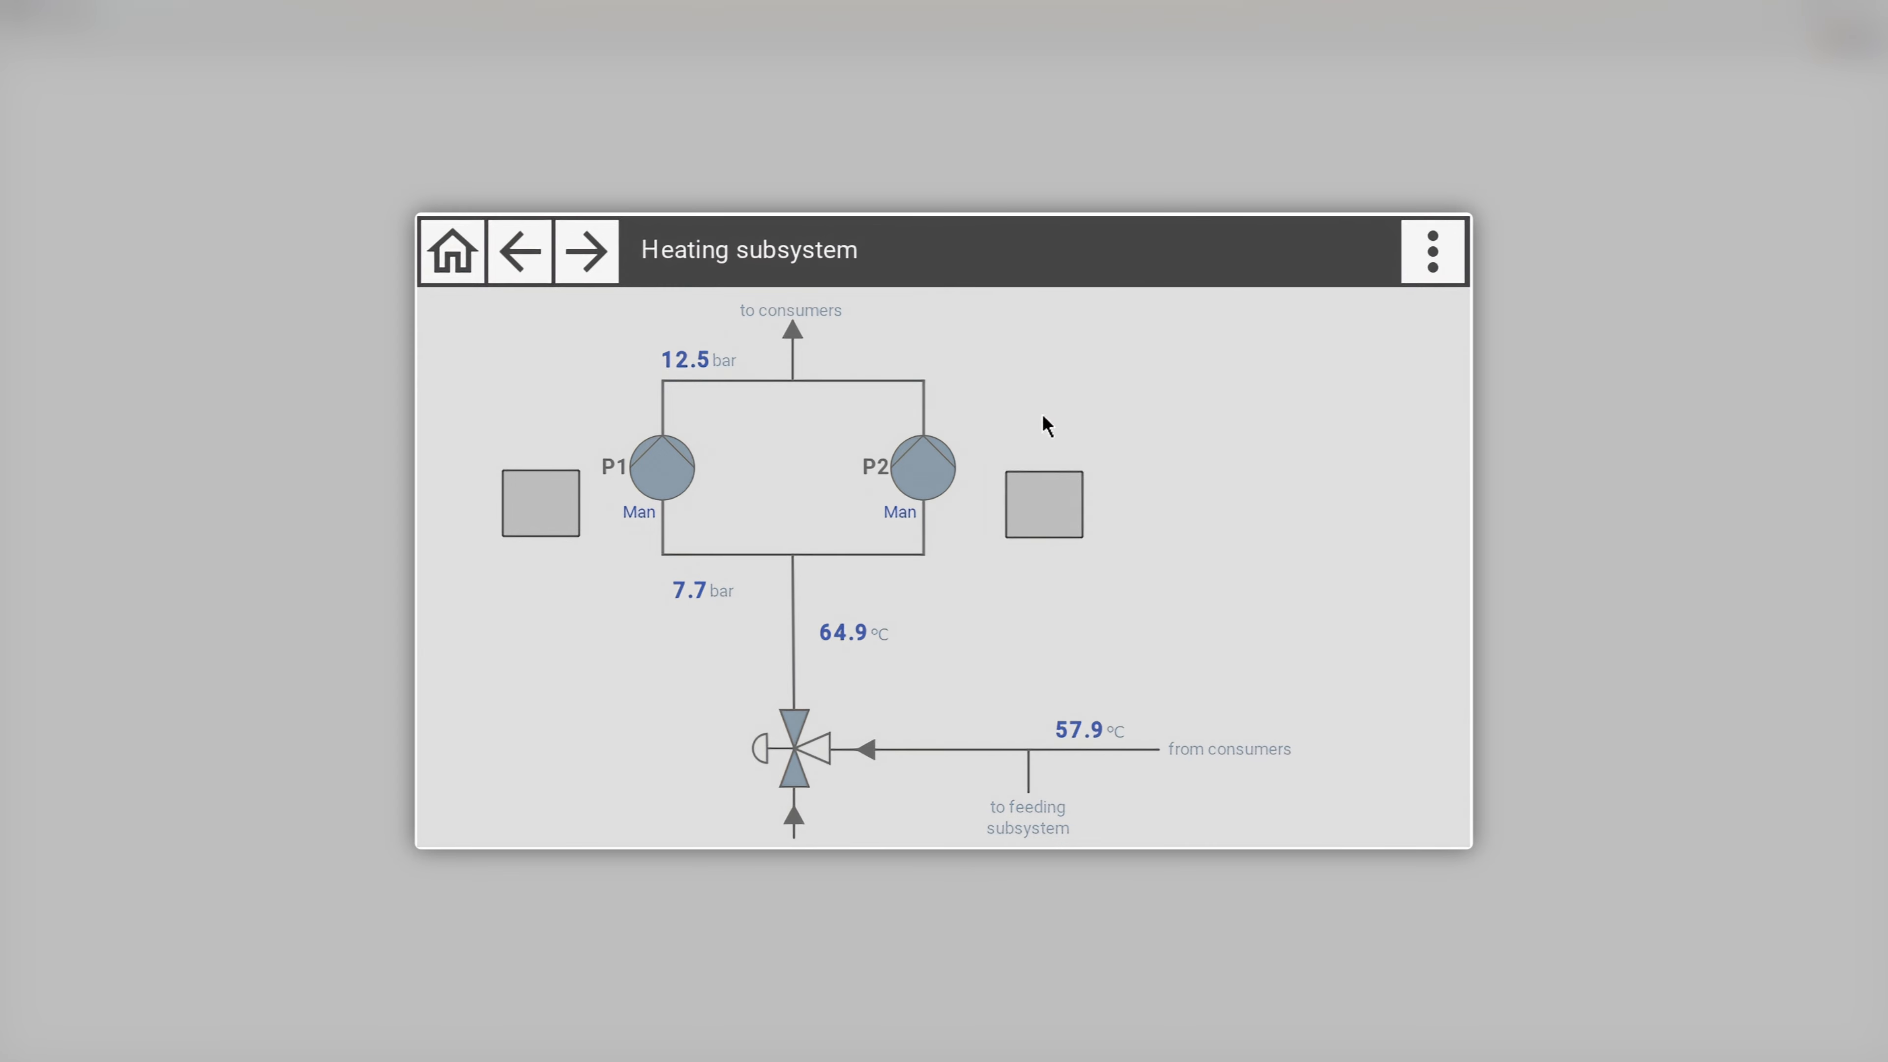
click(563, 519)
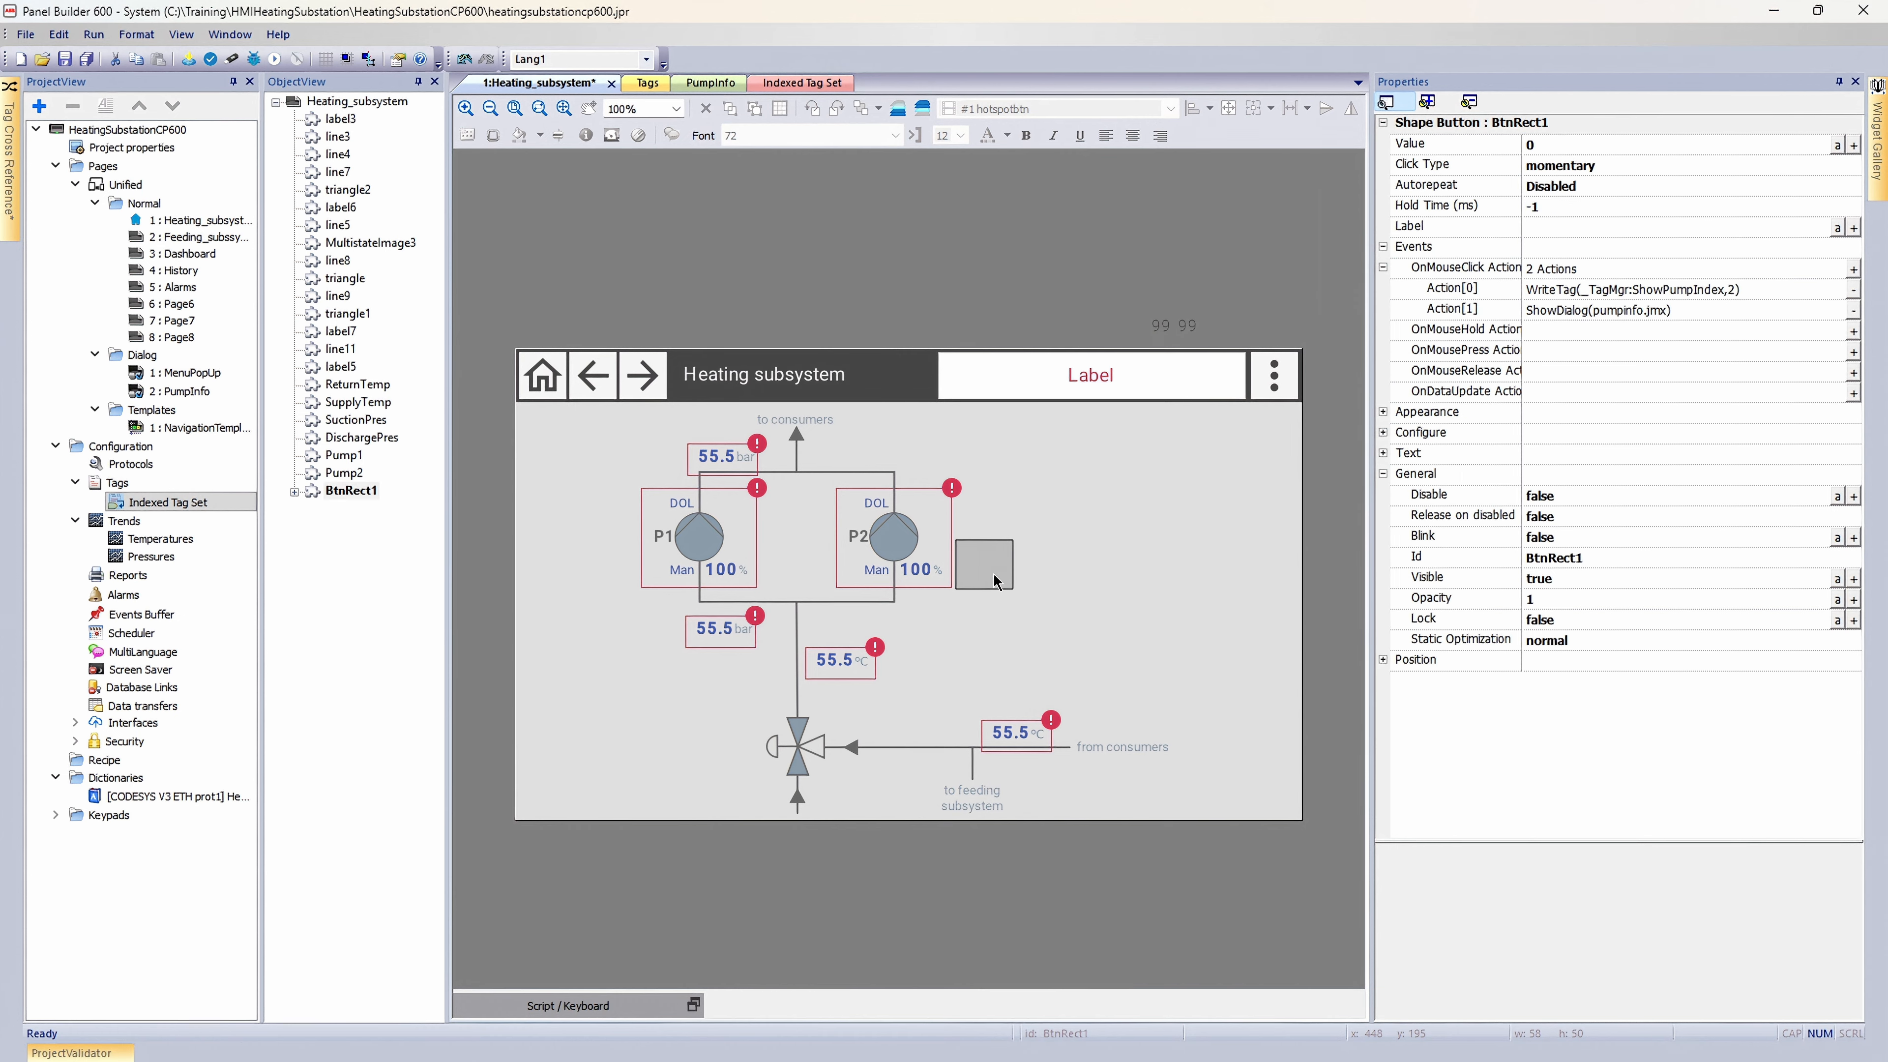
Step: Open the Pump1 widget for editing, paste the information-outline icon into it and place it in the frame's upper-right corner
click(638, 610)
click(689, 556)
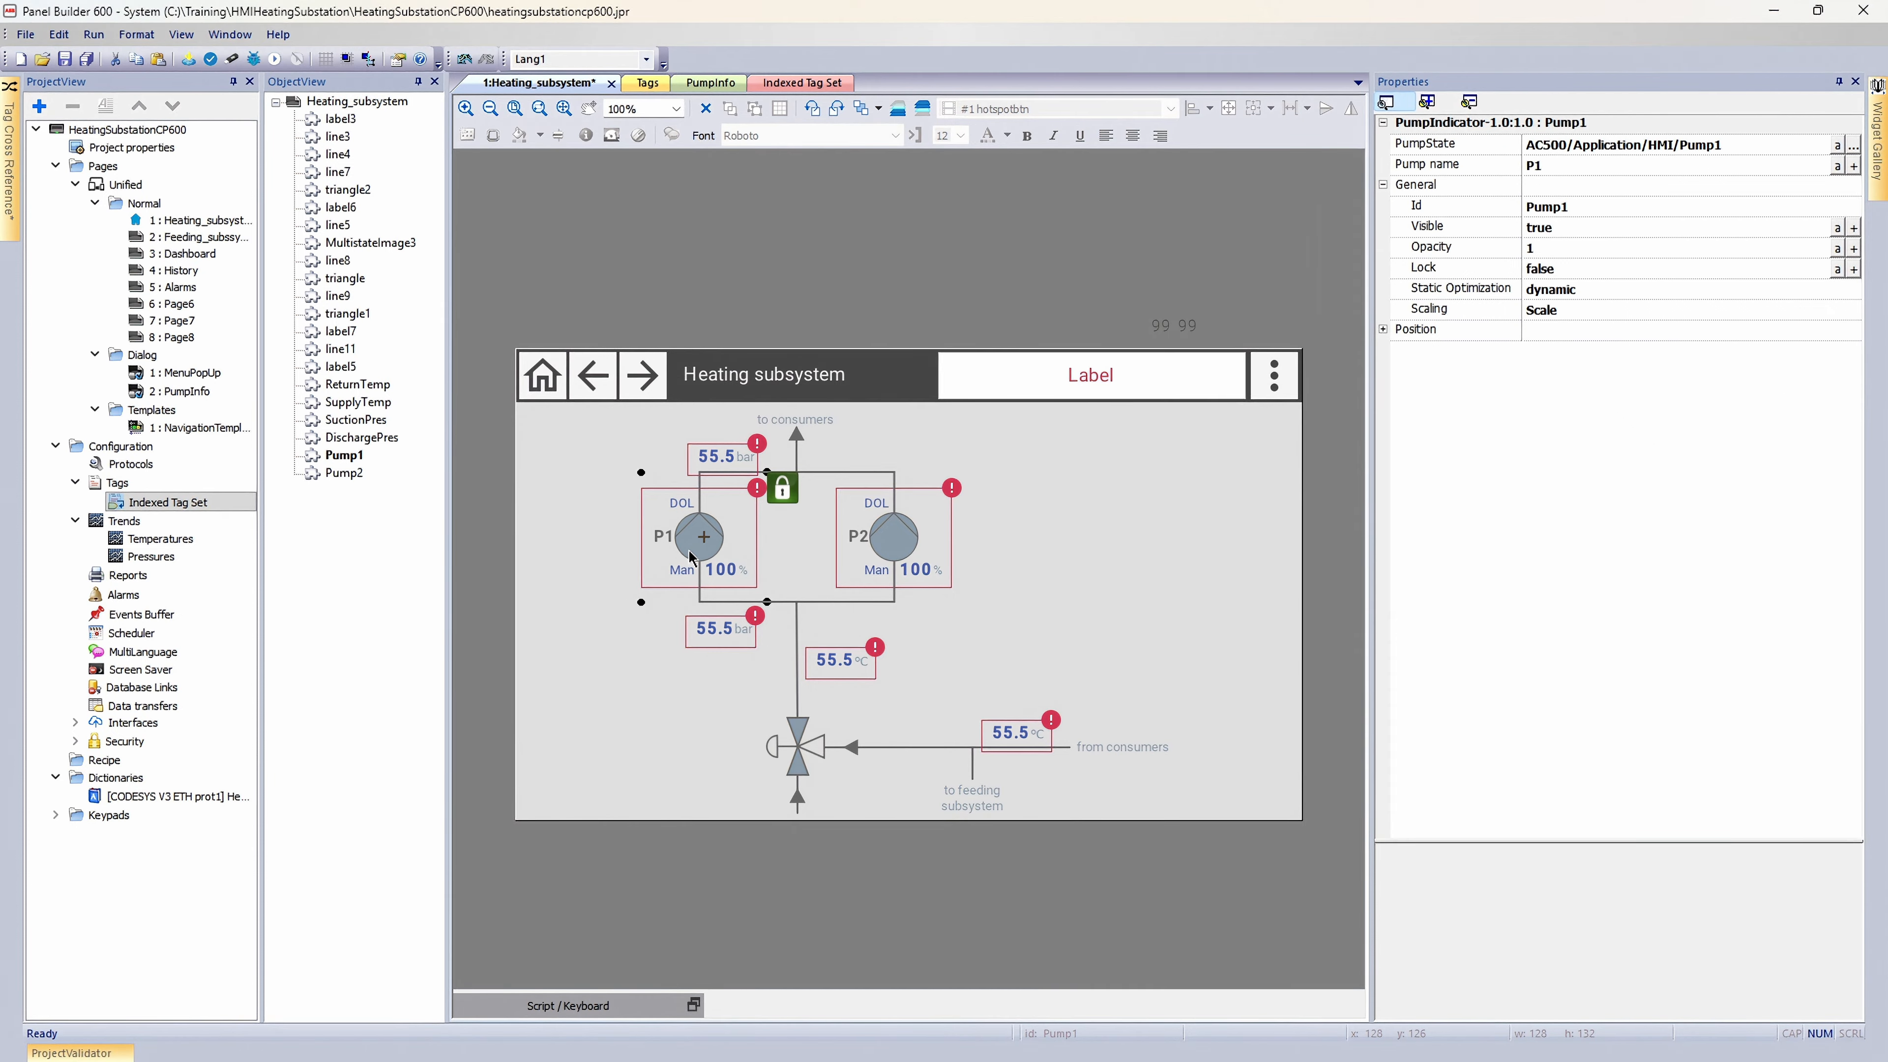
click(793, 491)
click(706, 519)
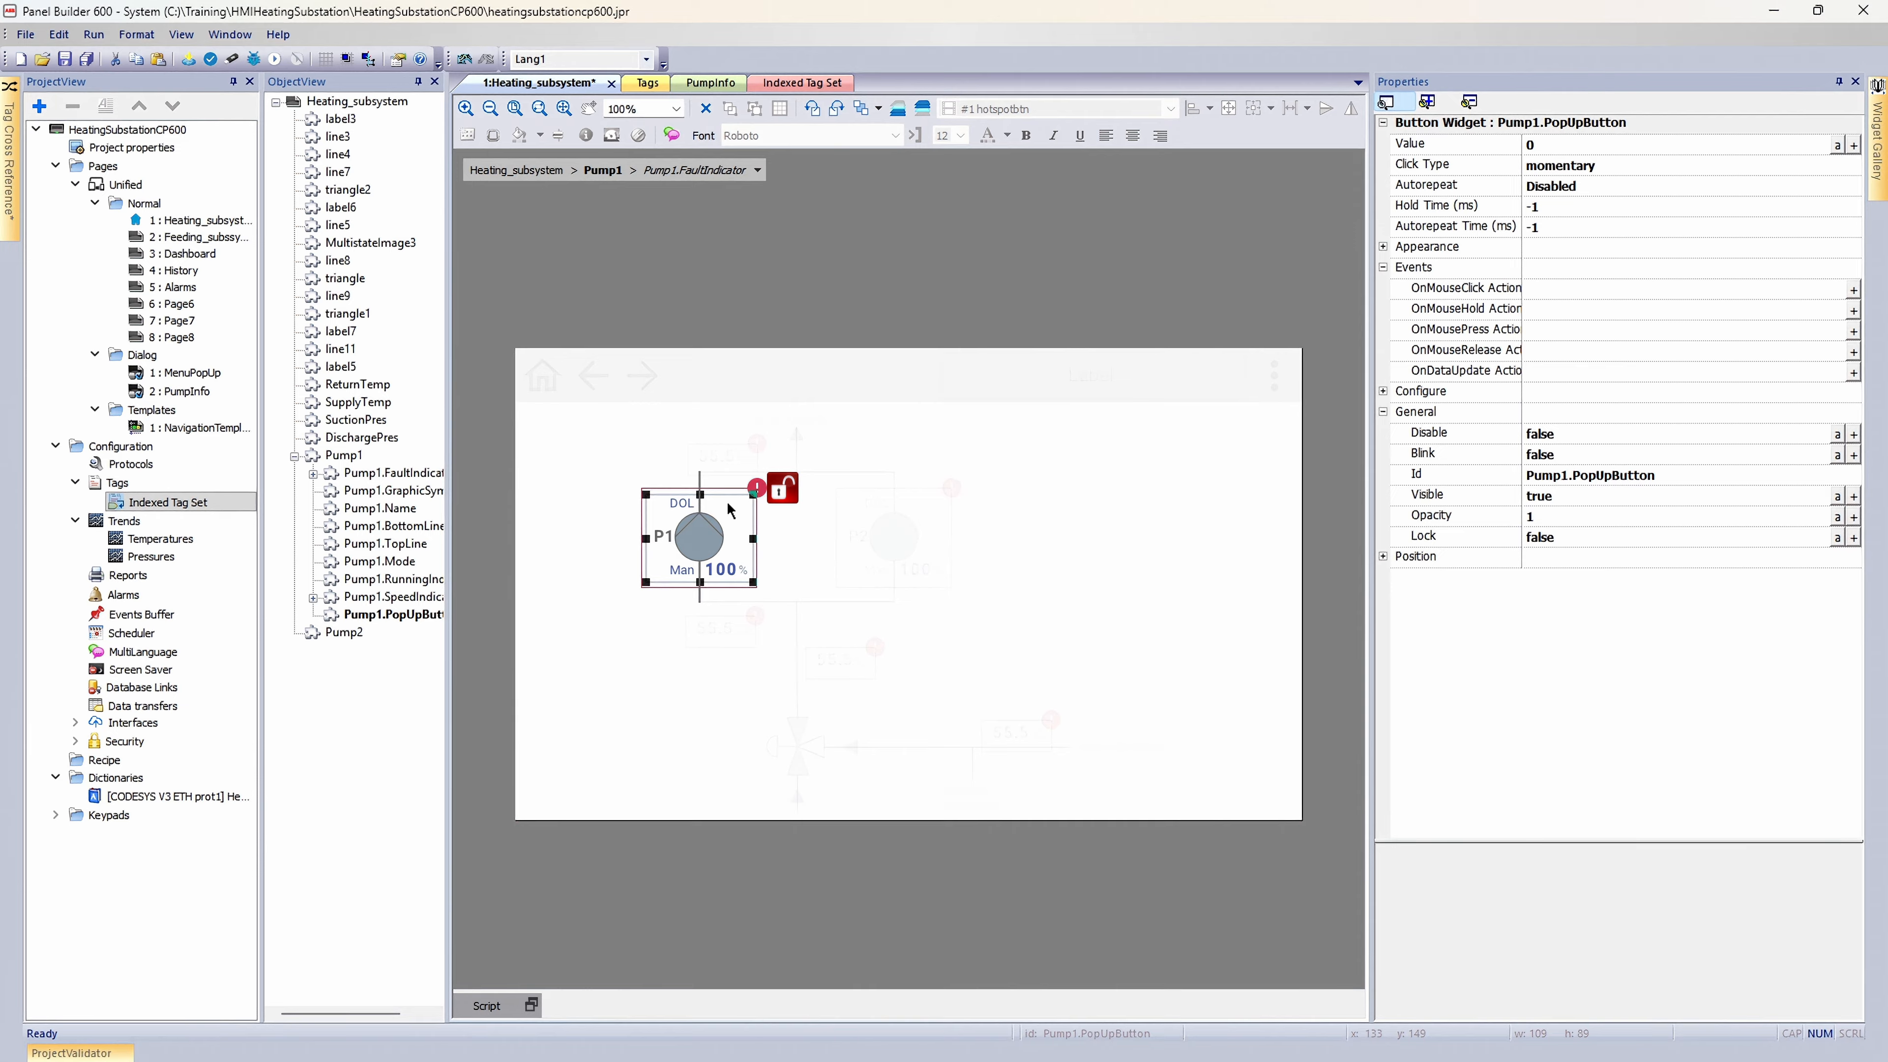
key(ctrl+v)
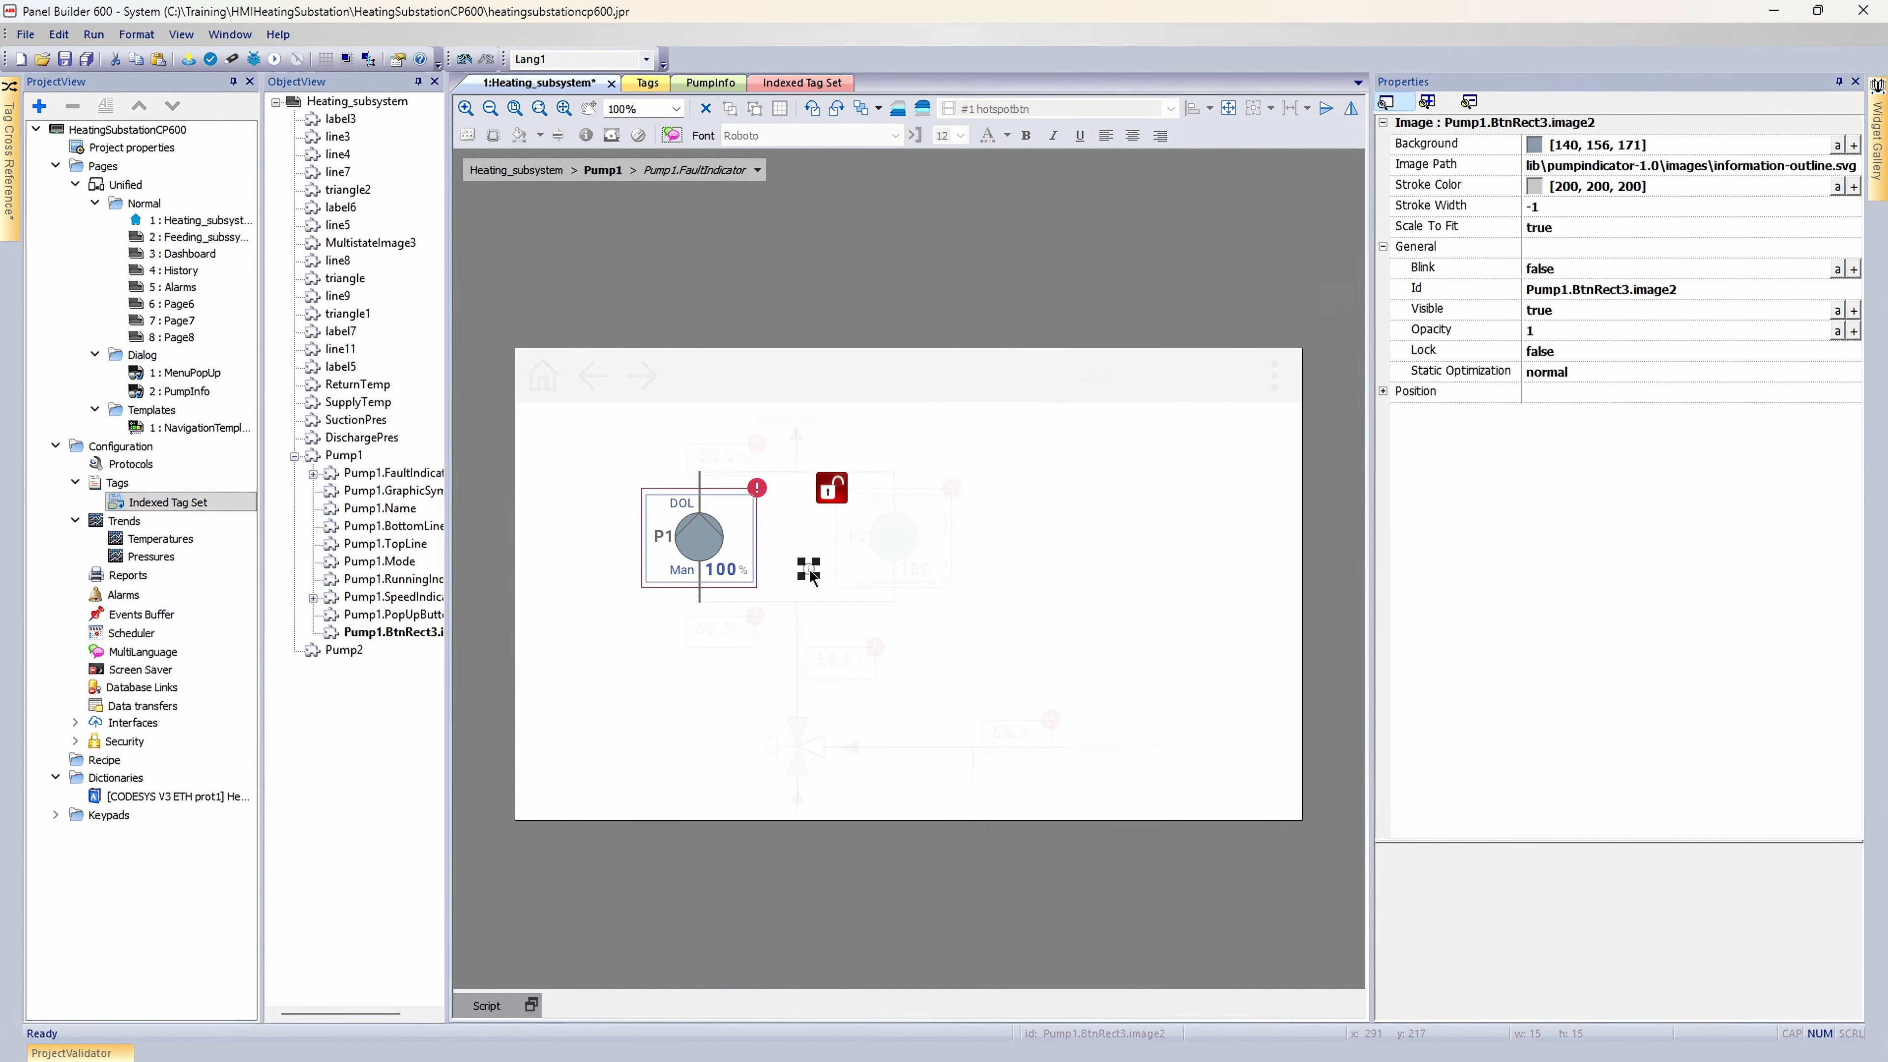
drag(738, 508, 739, 506)
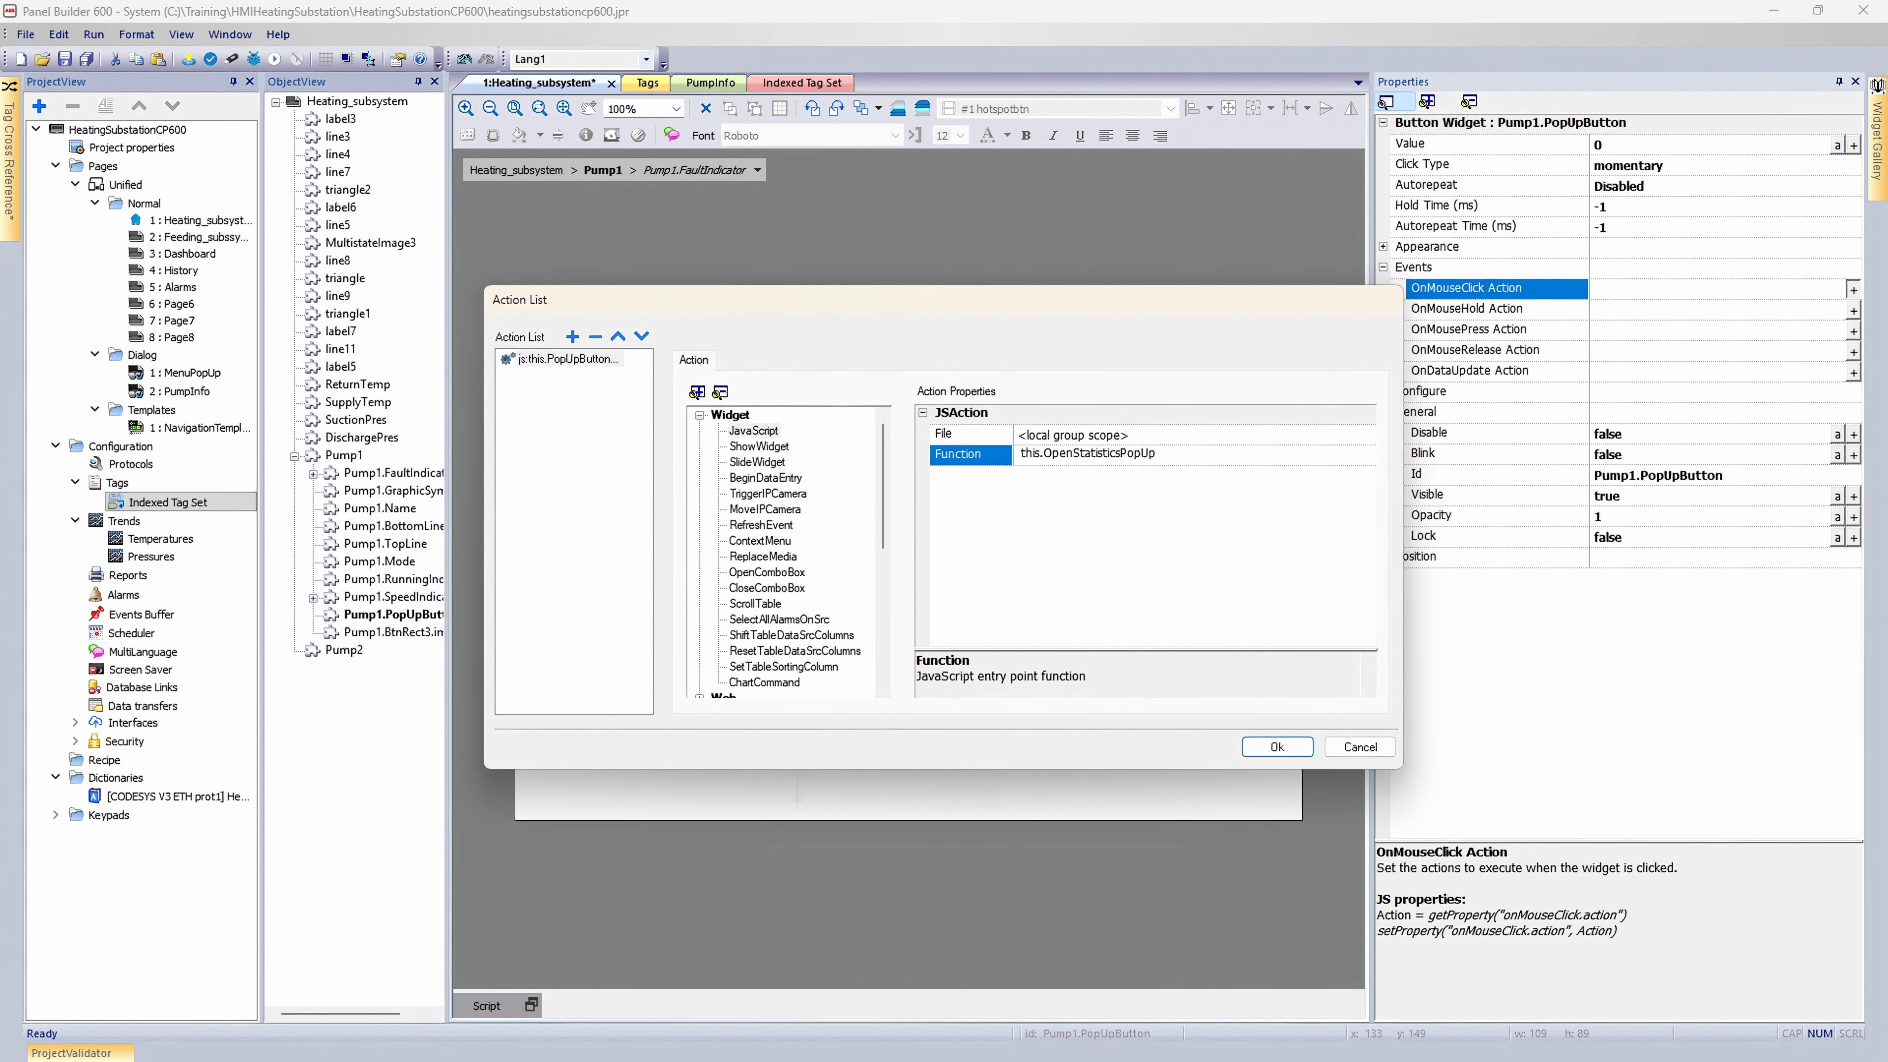
Step: Assign this.OpenStatisticsPopUp to PopUpButton's mouse-click action and declare NameWidget in the function as wgt.getWidget(wgt.id+".Name")
click(1277, 747)
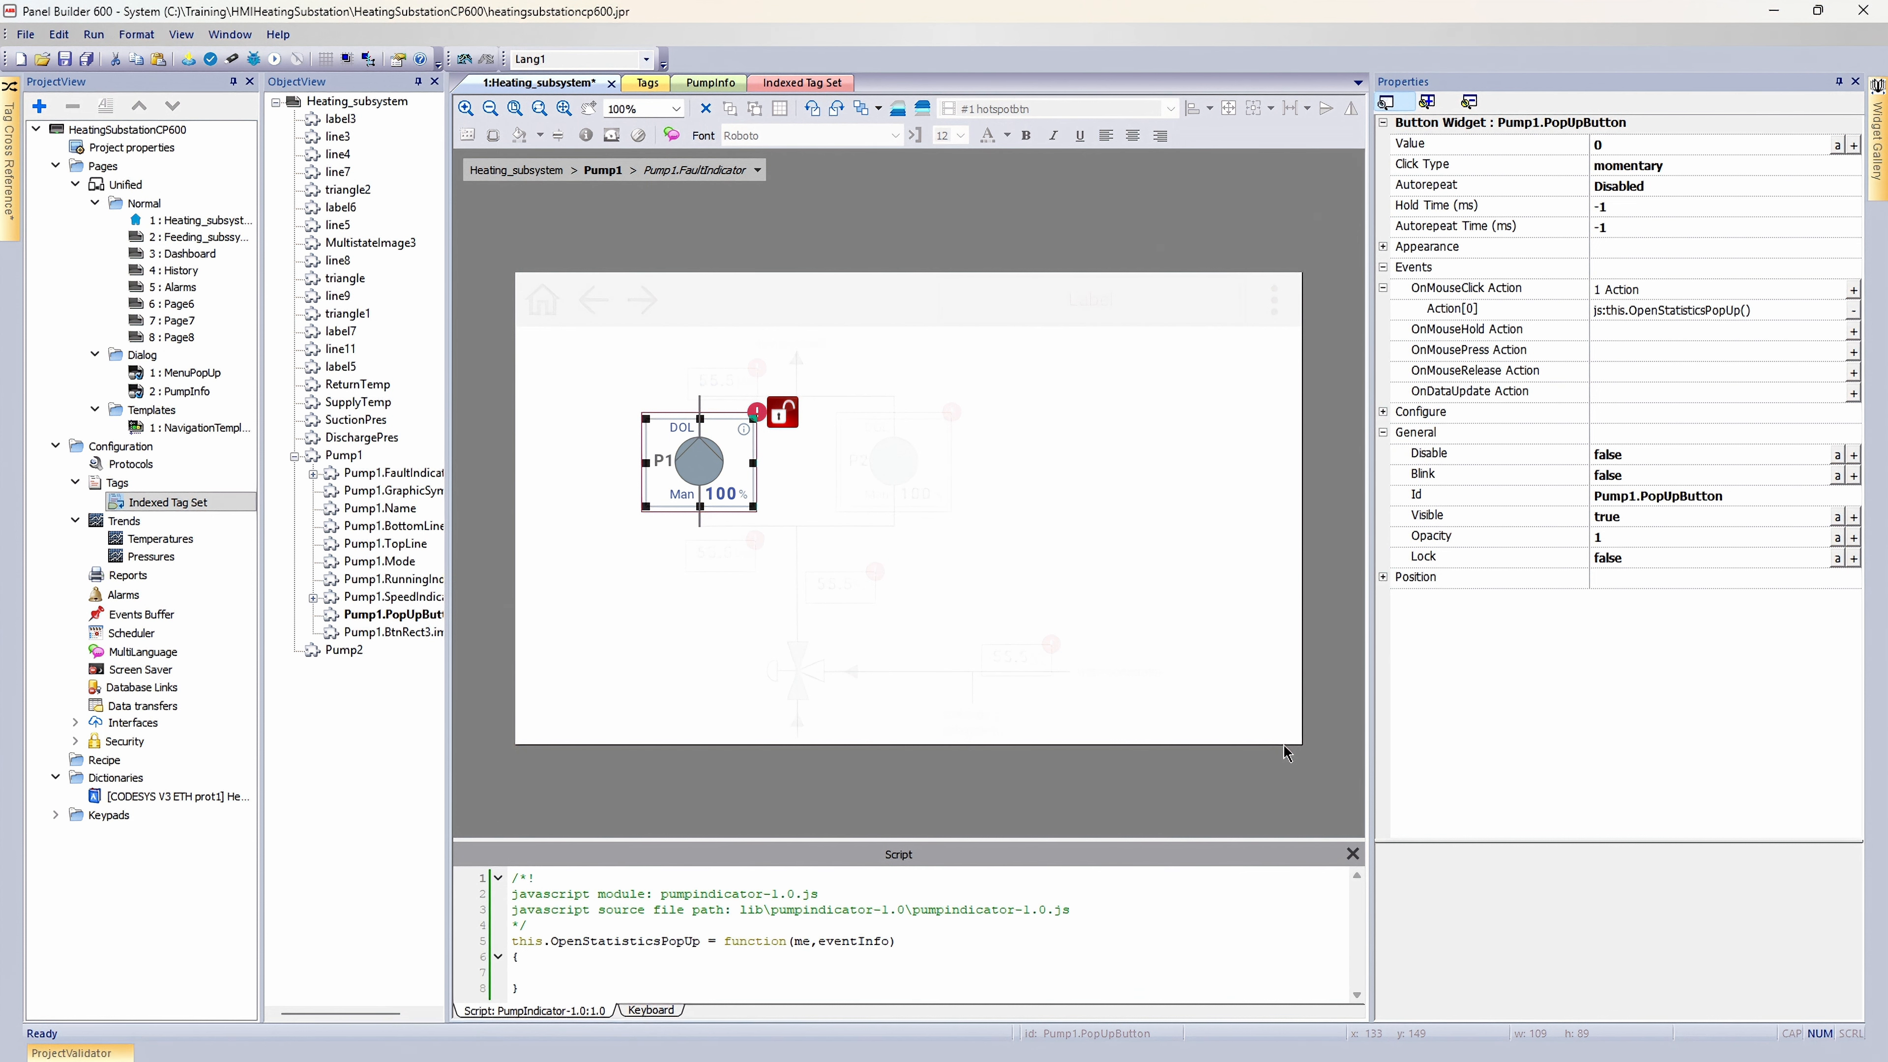
drag(966, 834, 966, 586)
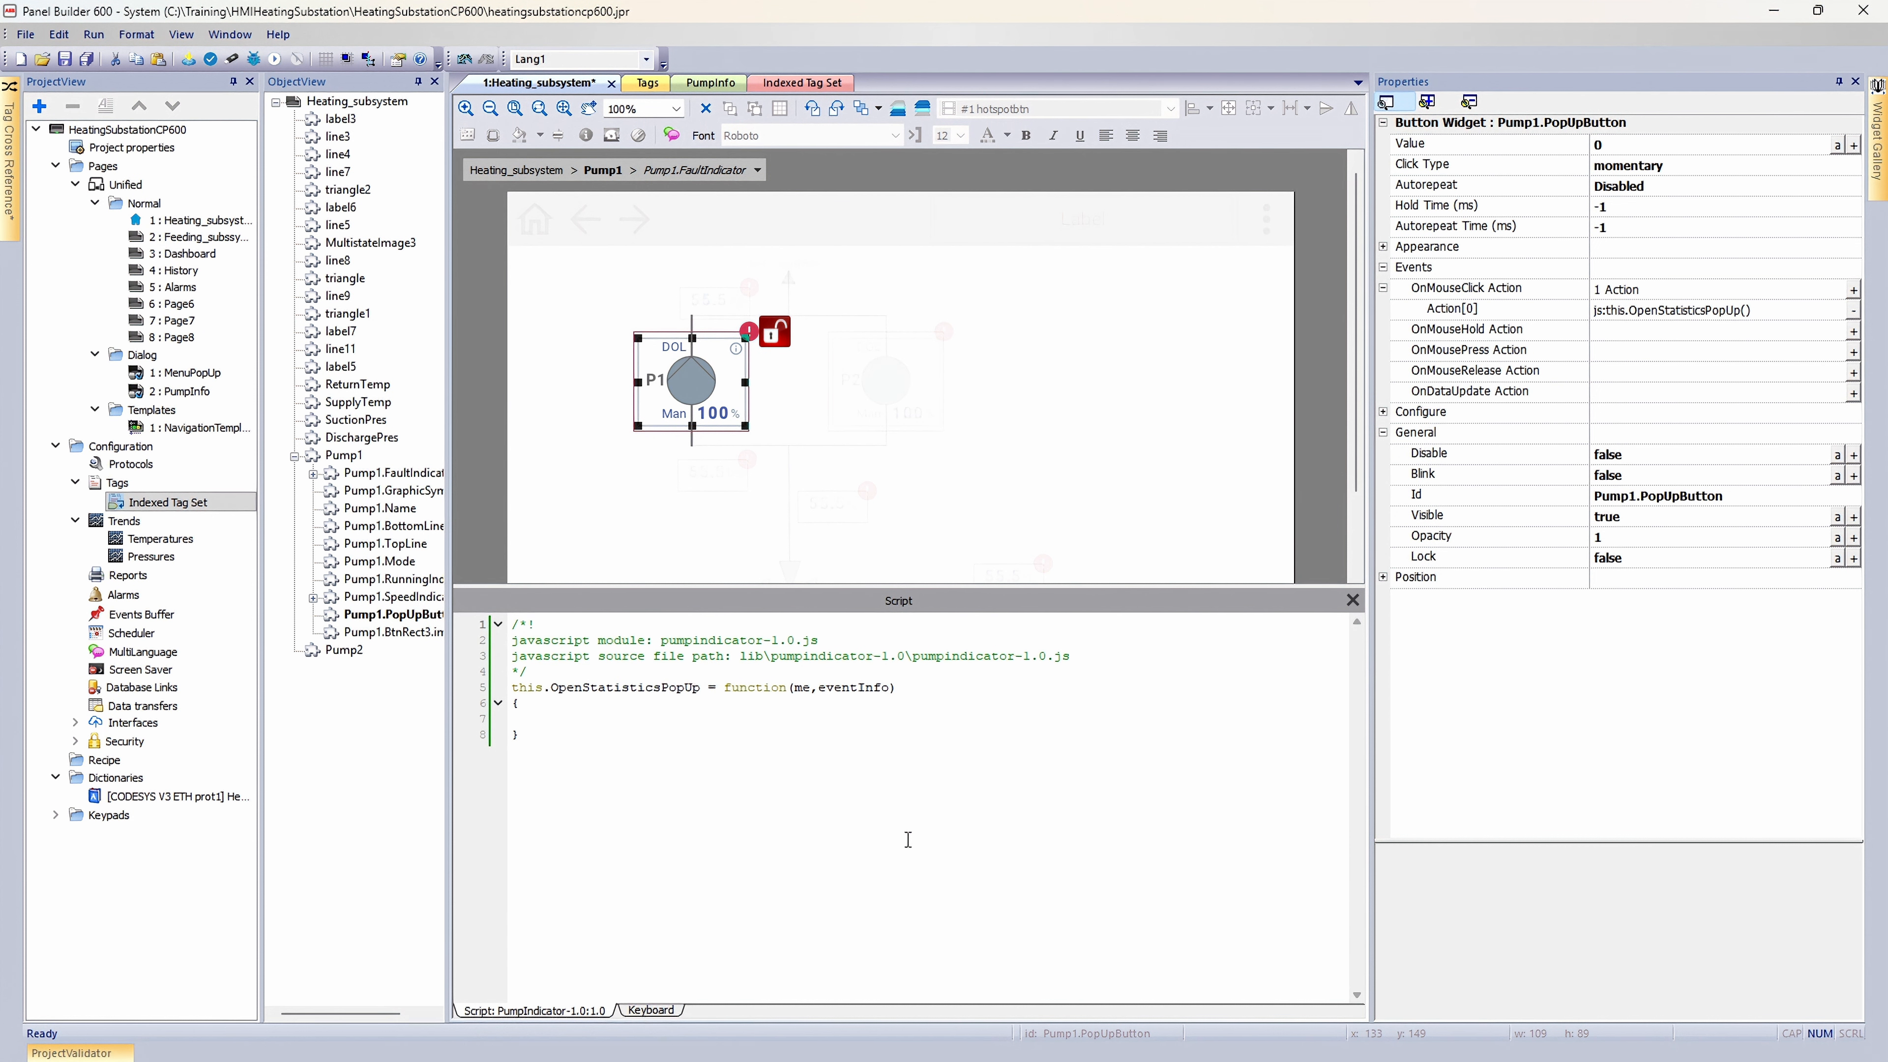
click(657, 387)
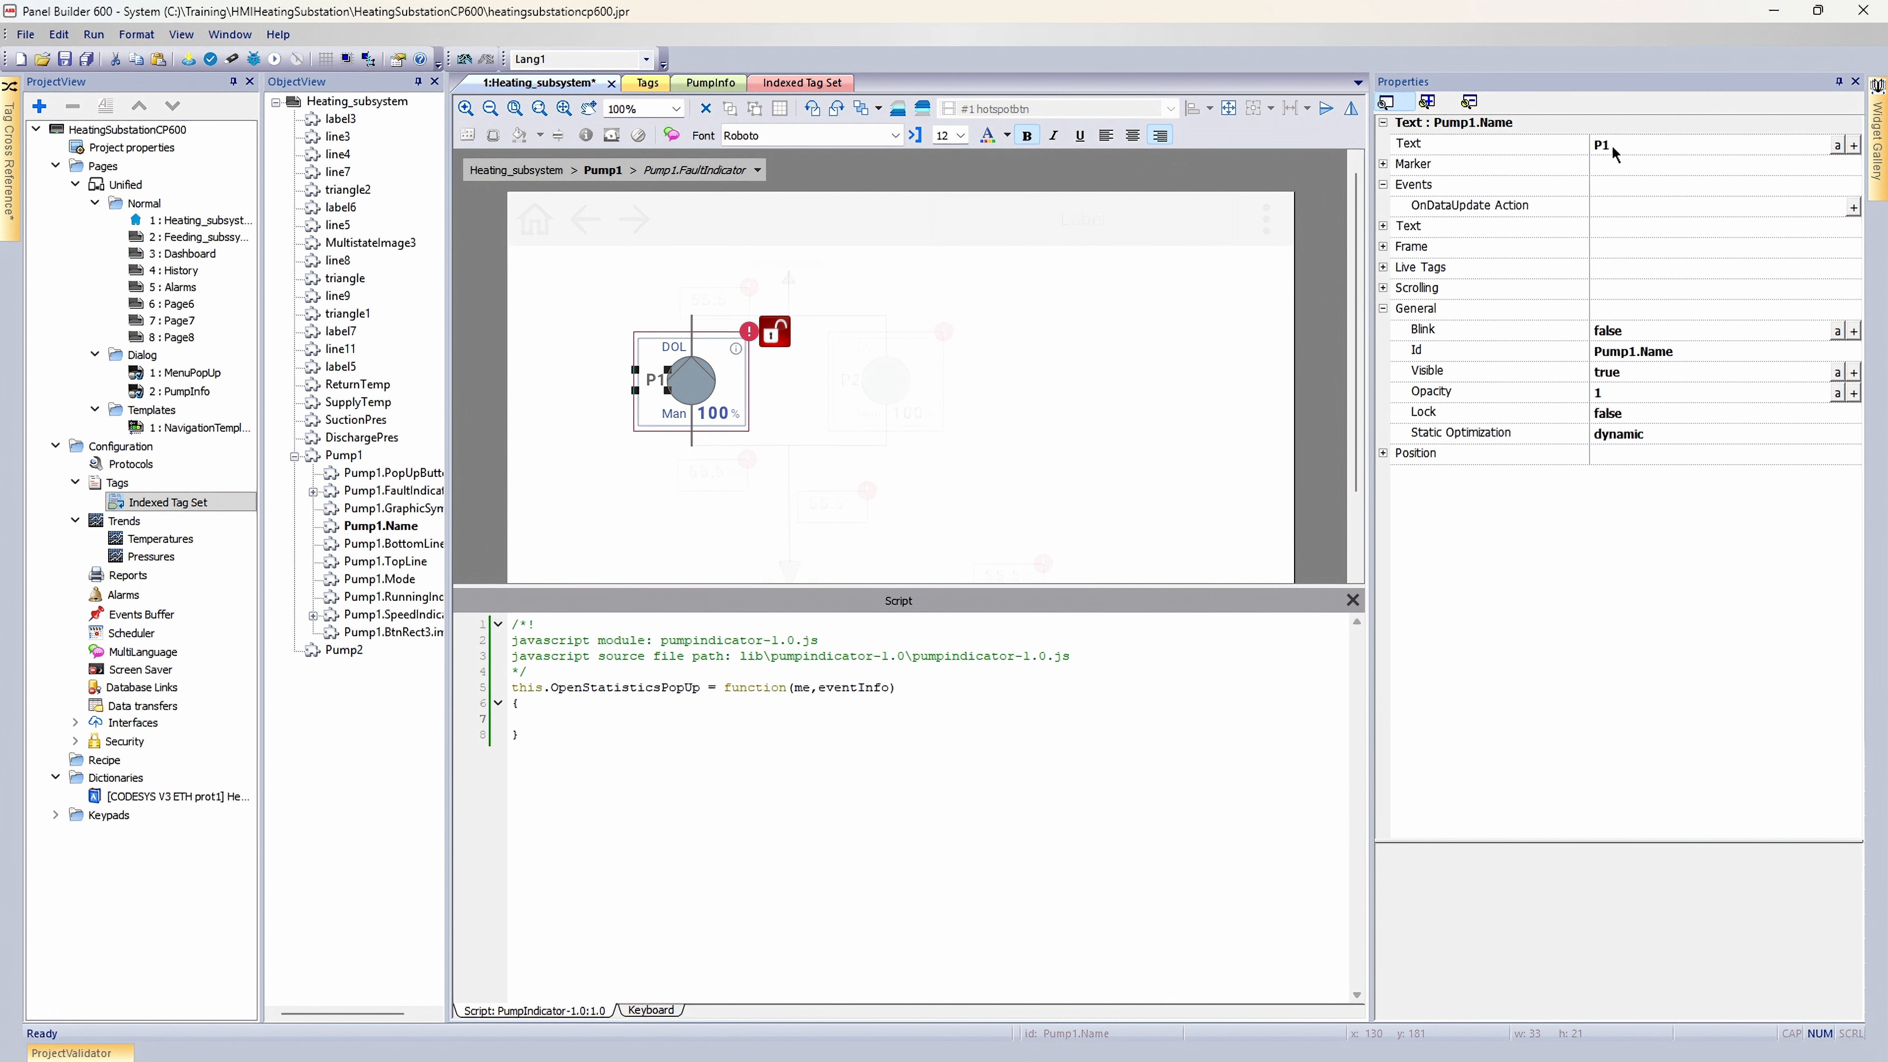
click(548, 715)
text(var NameWidget = wgt)
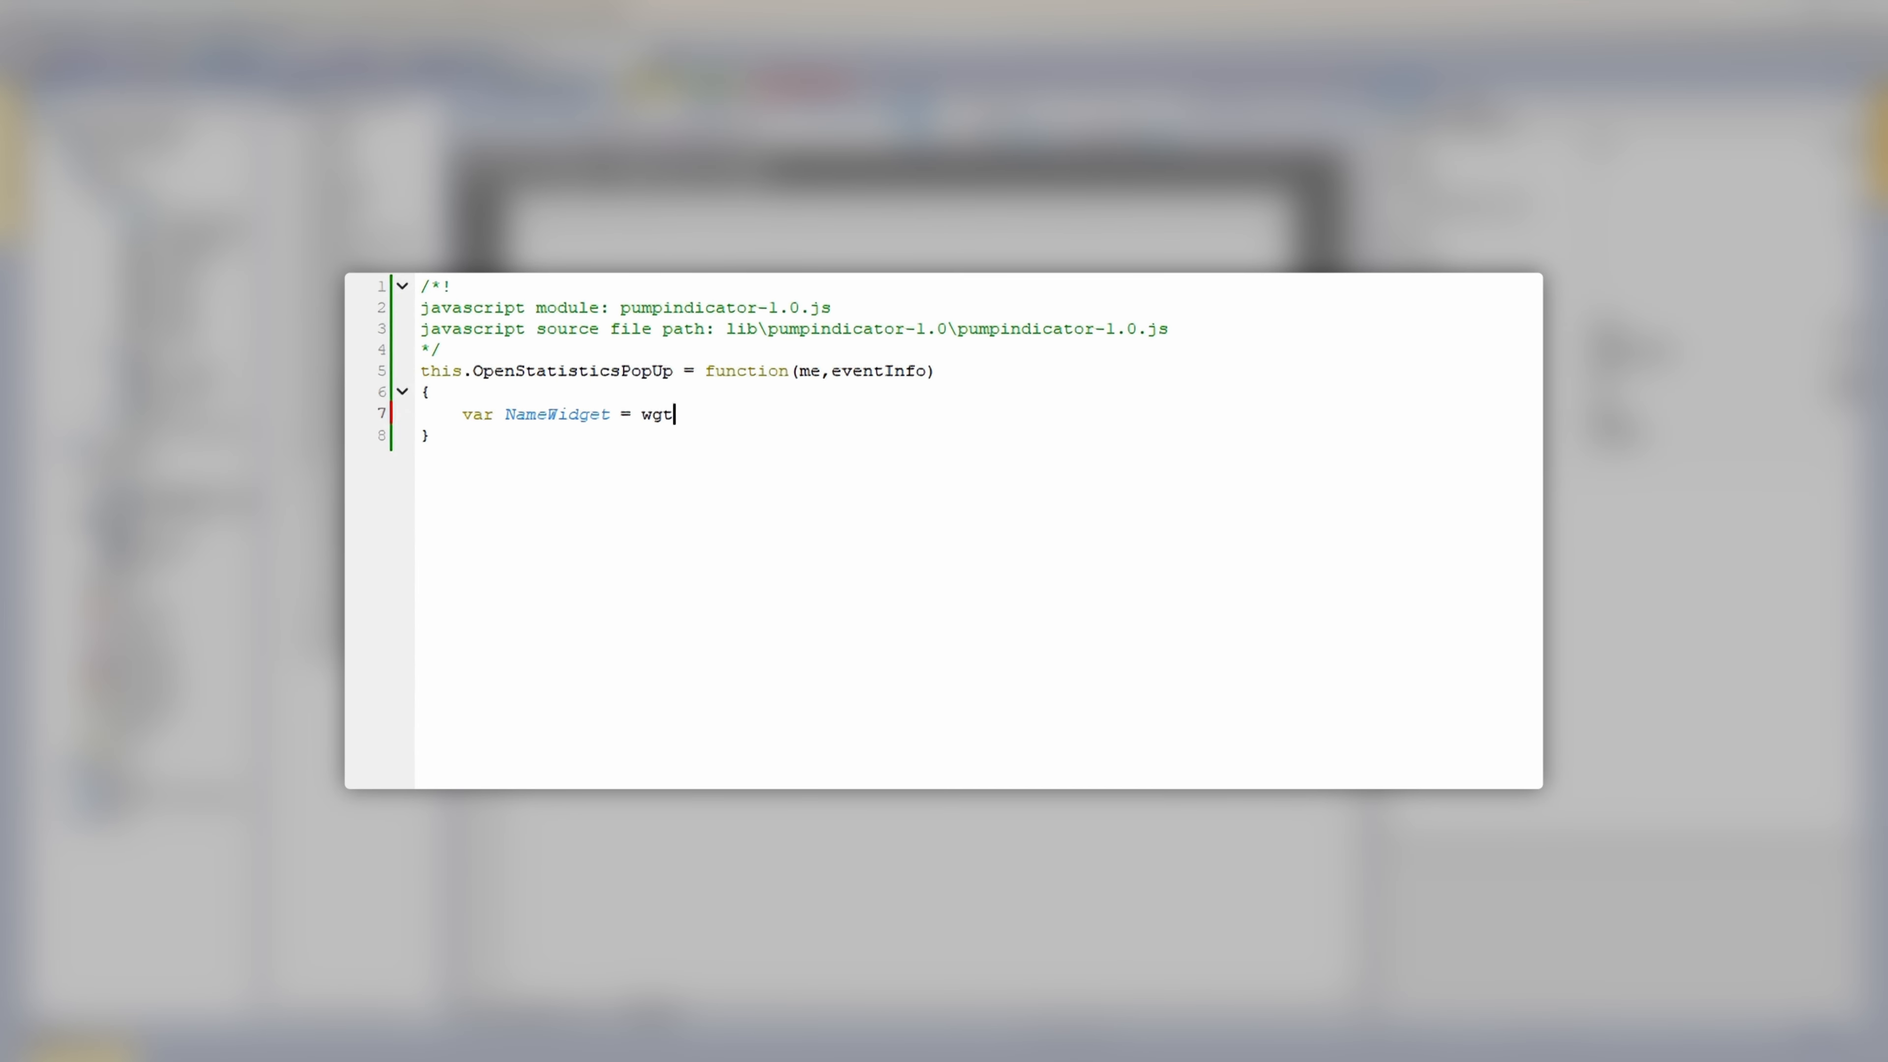
text(.getWidget(w)
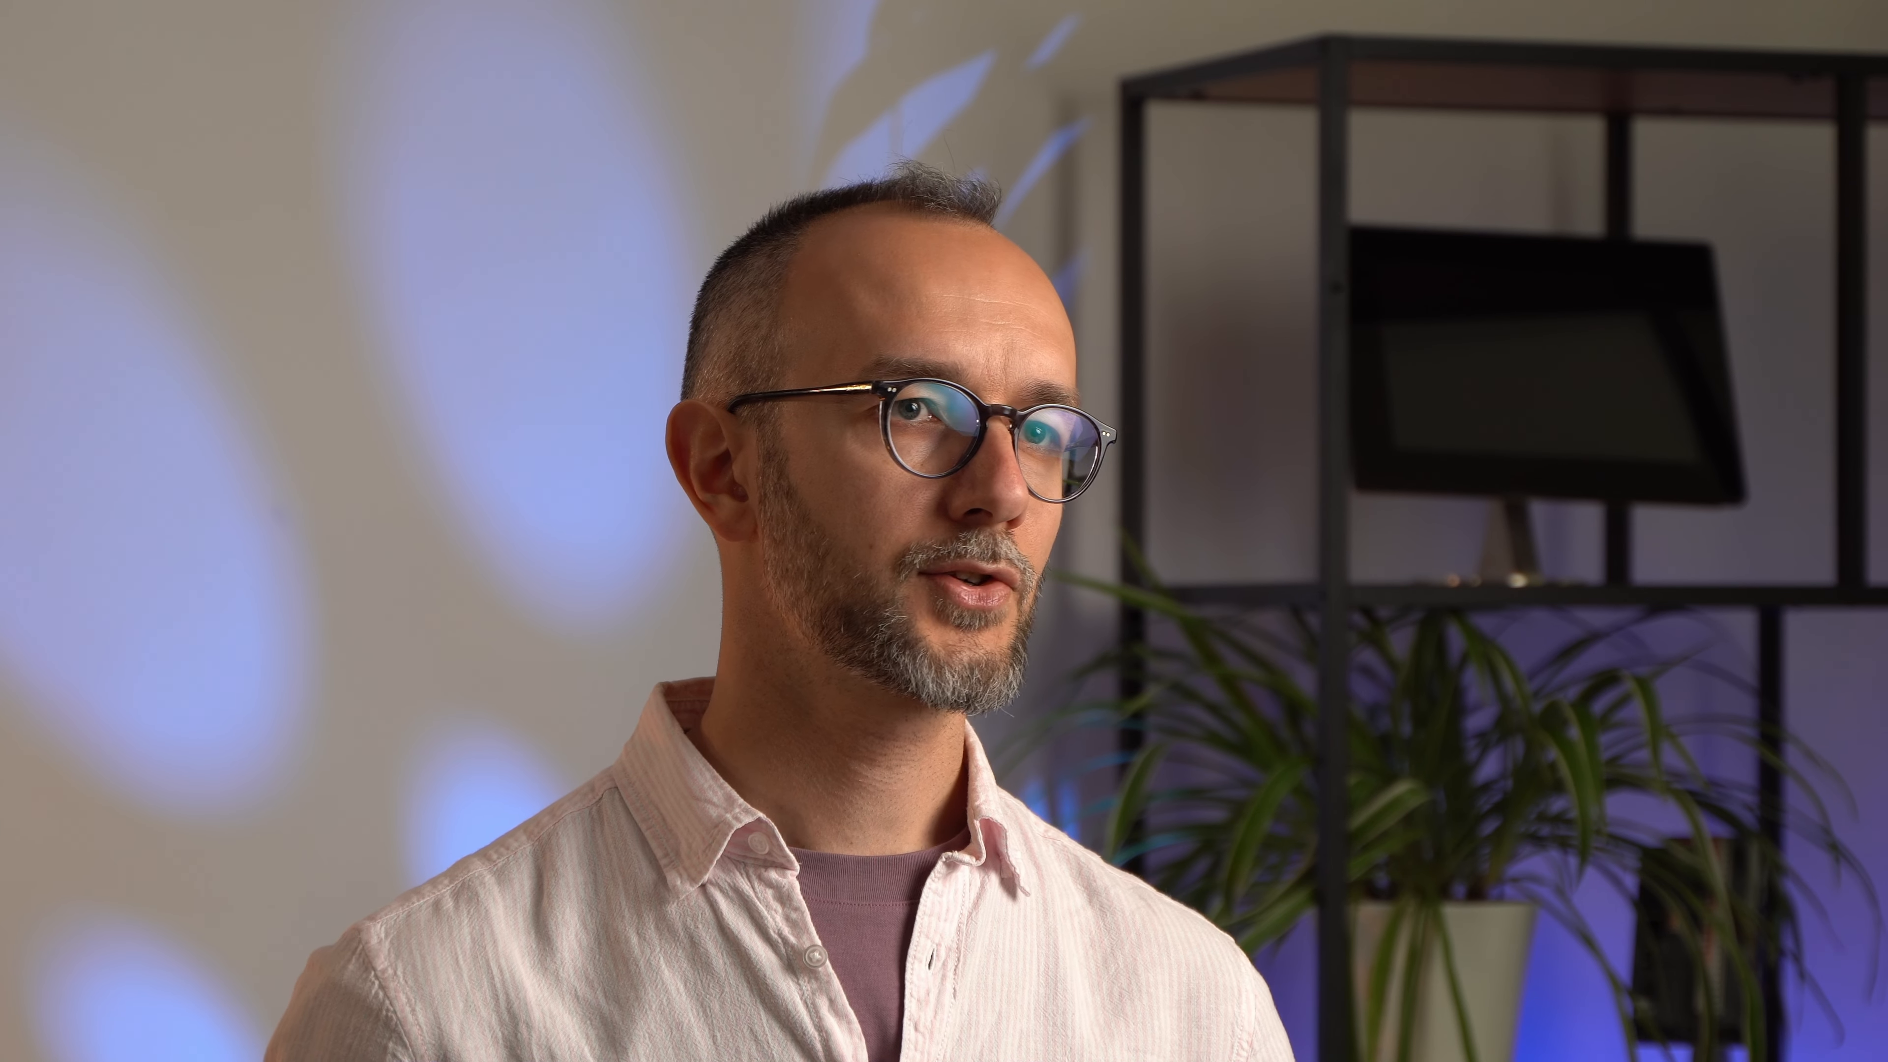
Step: Add a label named IndexWidget just below the Pump1 frame and expose its Text property as "Pump index tag name"
drag(1602, 200, 1496, 242)
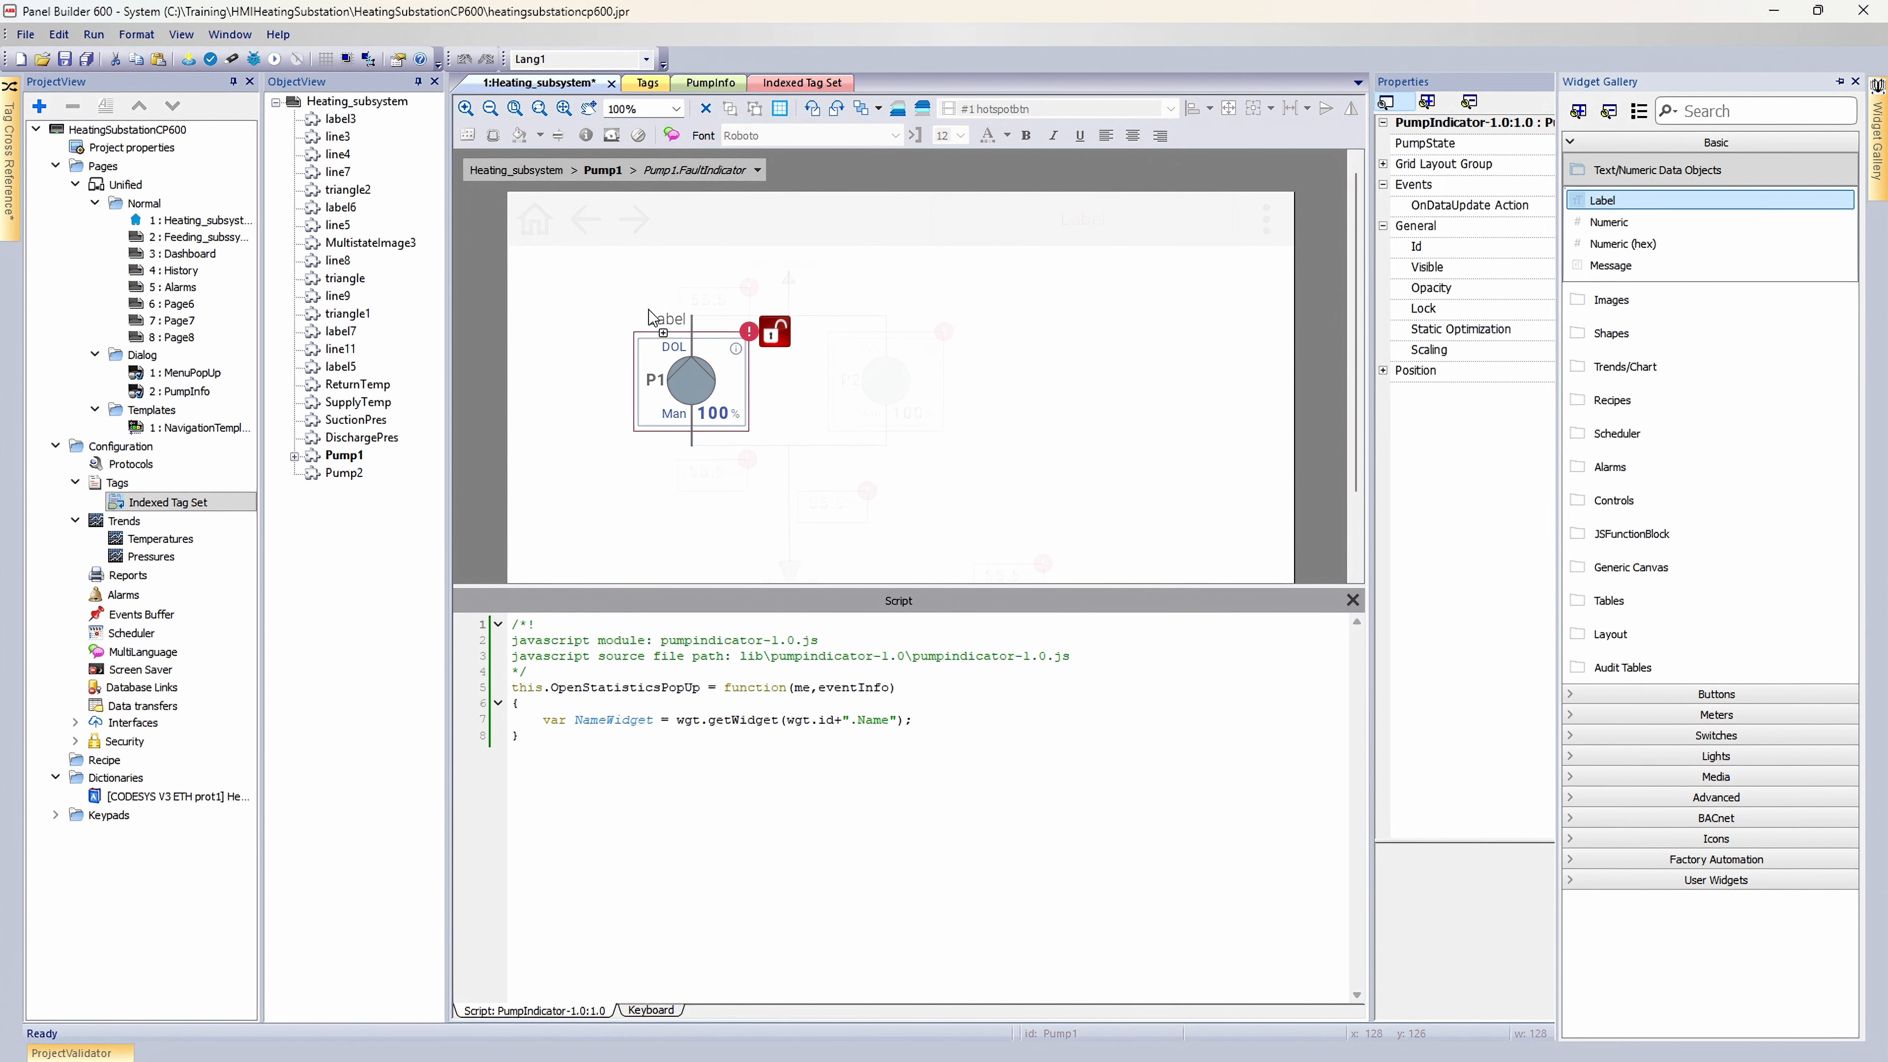
drag(649, 317, 657, 449)
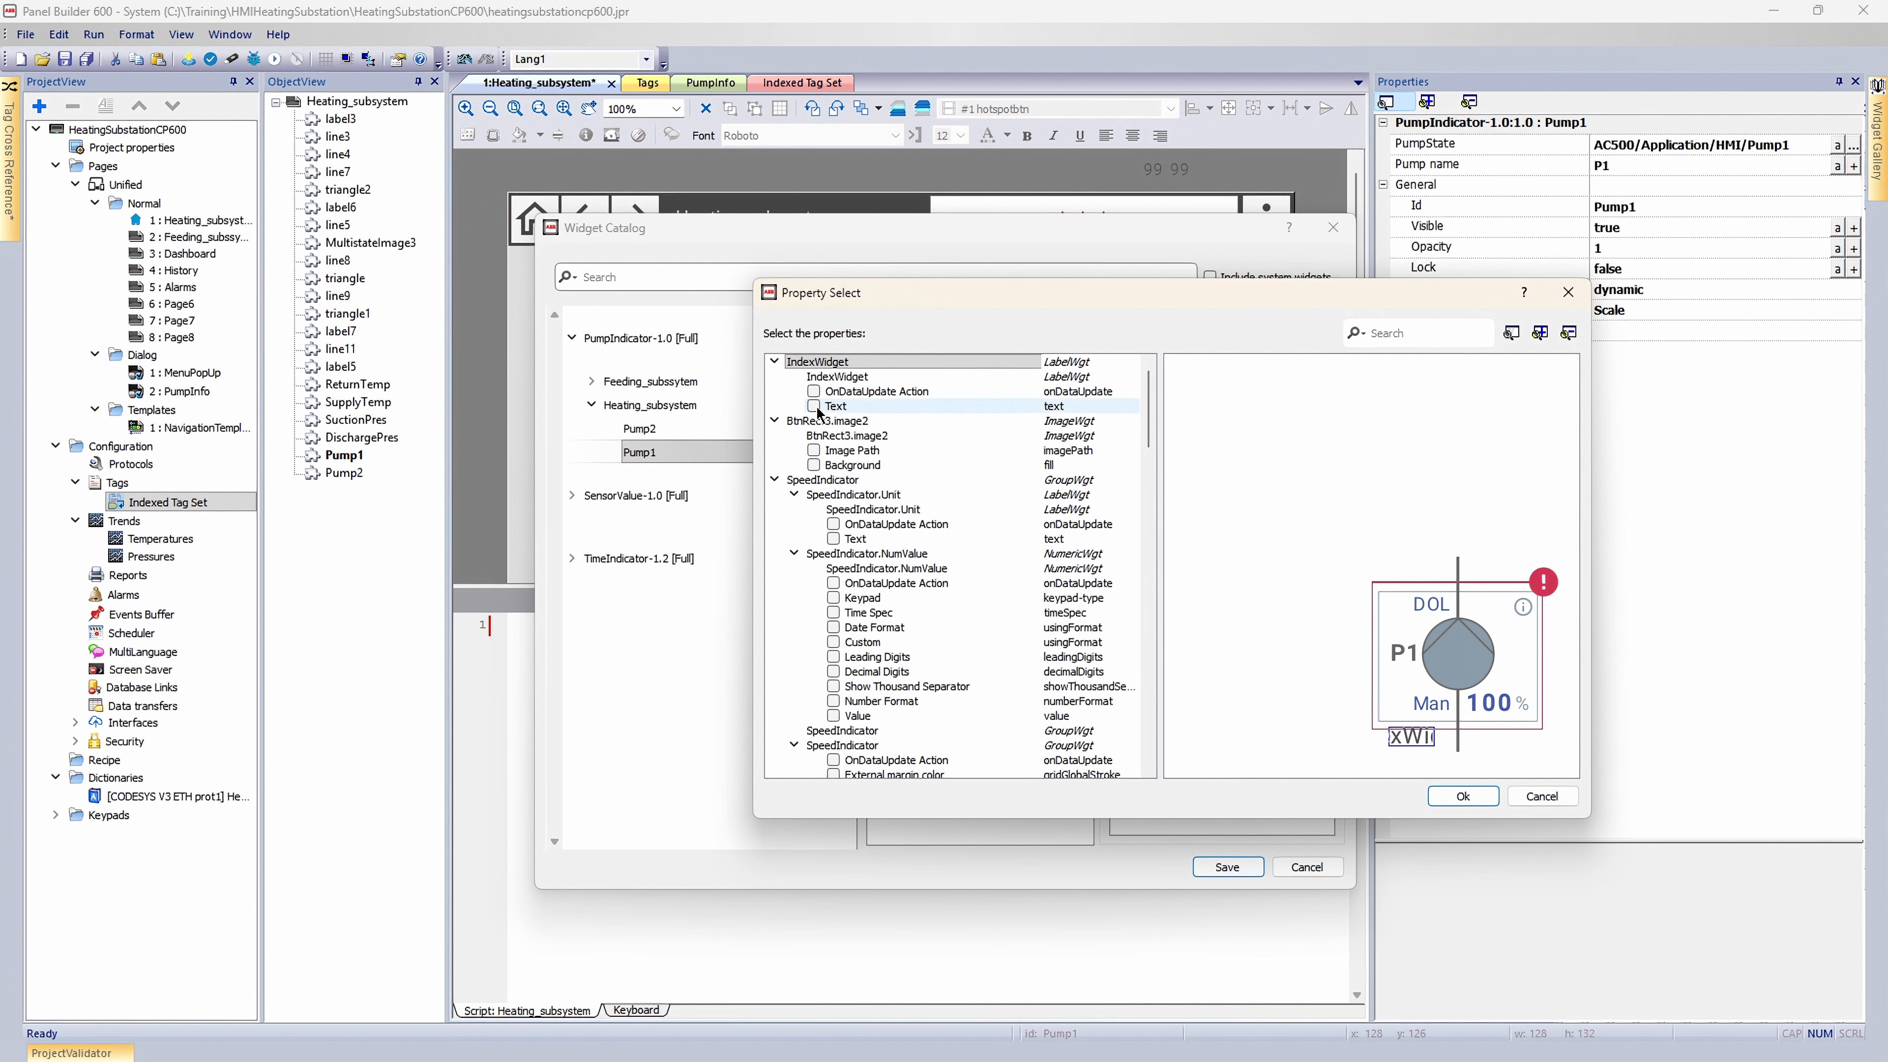
click(814, 406)
click(1462, 796)
double_click(924, 568)
text(Pump index tag name)
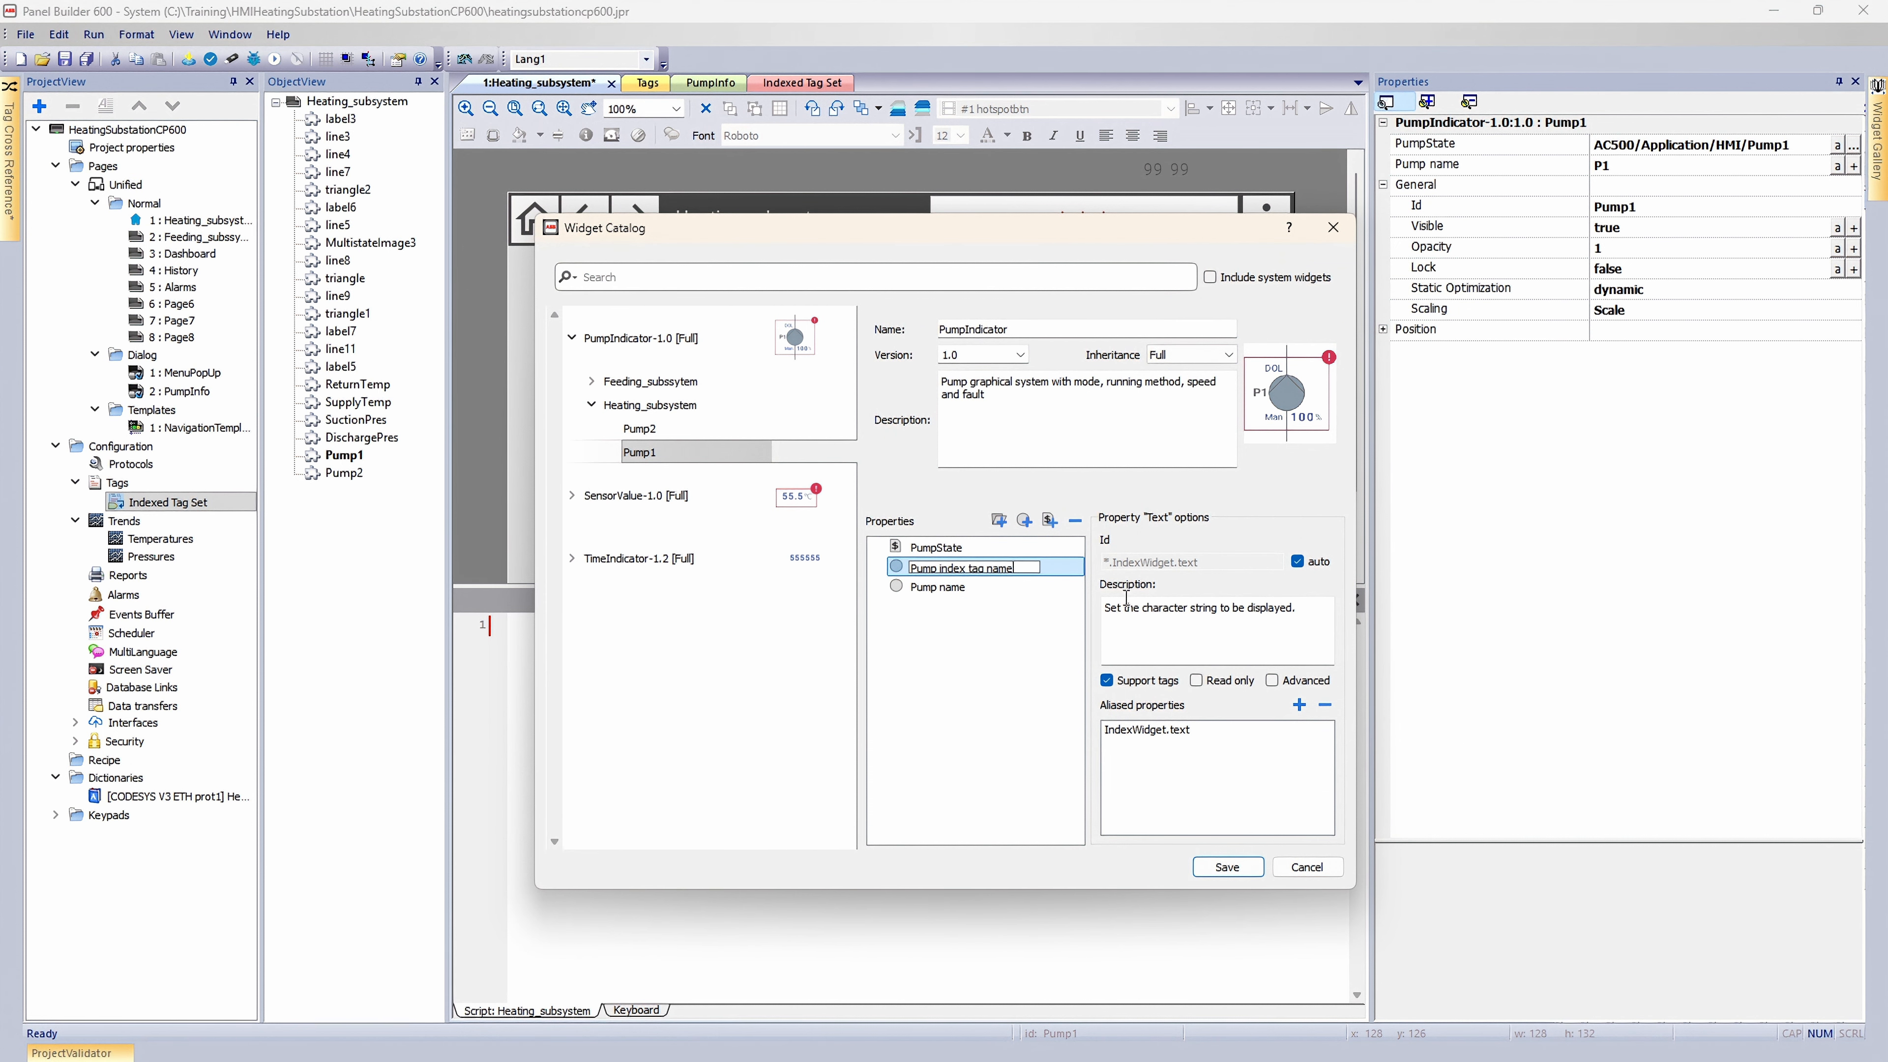
click(1040, 686)
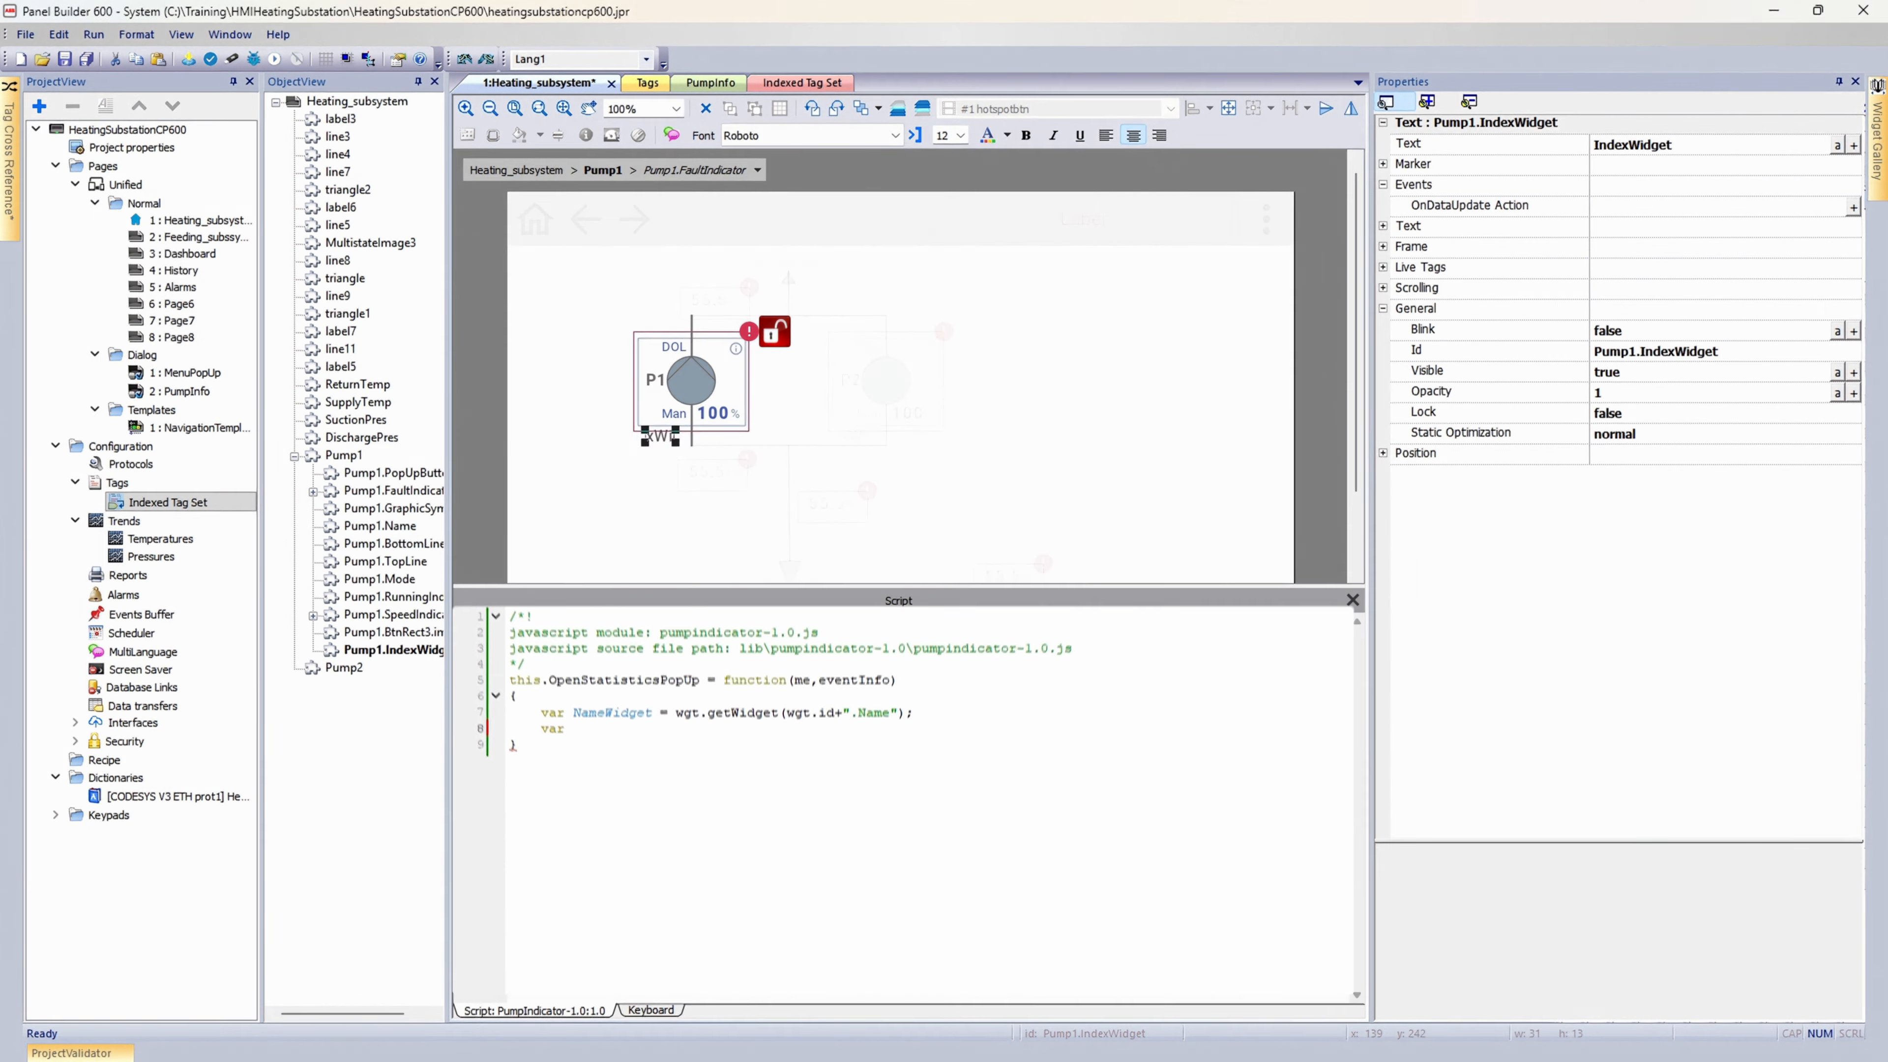
Step: Declare PumpIndexWidget as wgt.getWidget(wgt.id+".IndexWidget") and pumpNumber as NameWidget.getProperty("Text").slice(1) in the OpenStatisticsPopUp function
text(PumpIndexWidget)
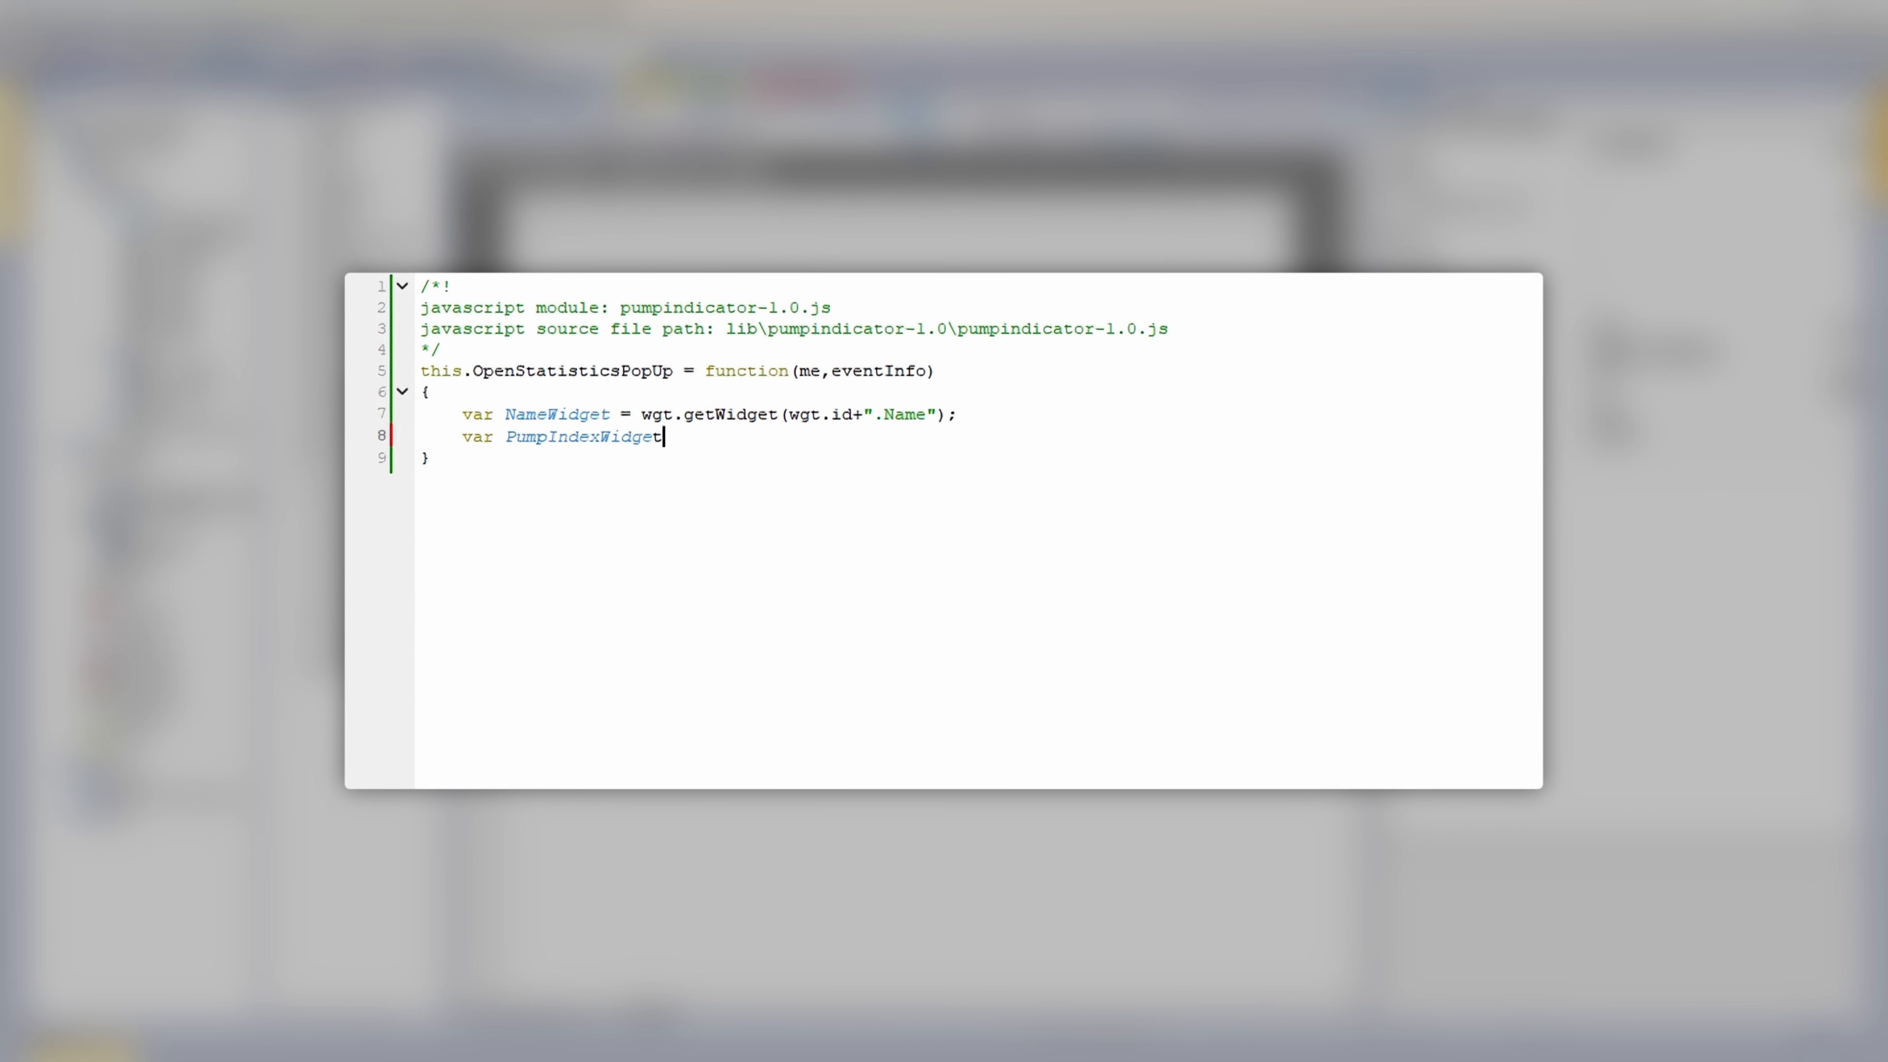
double_click(967, 438)
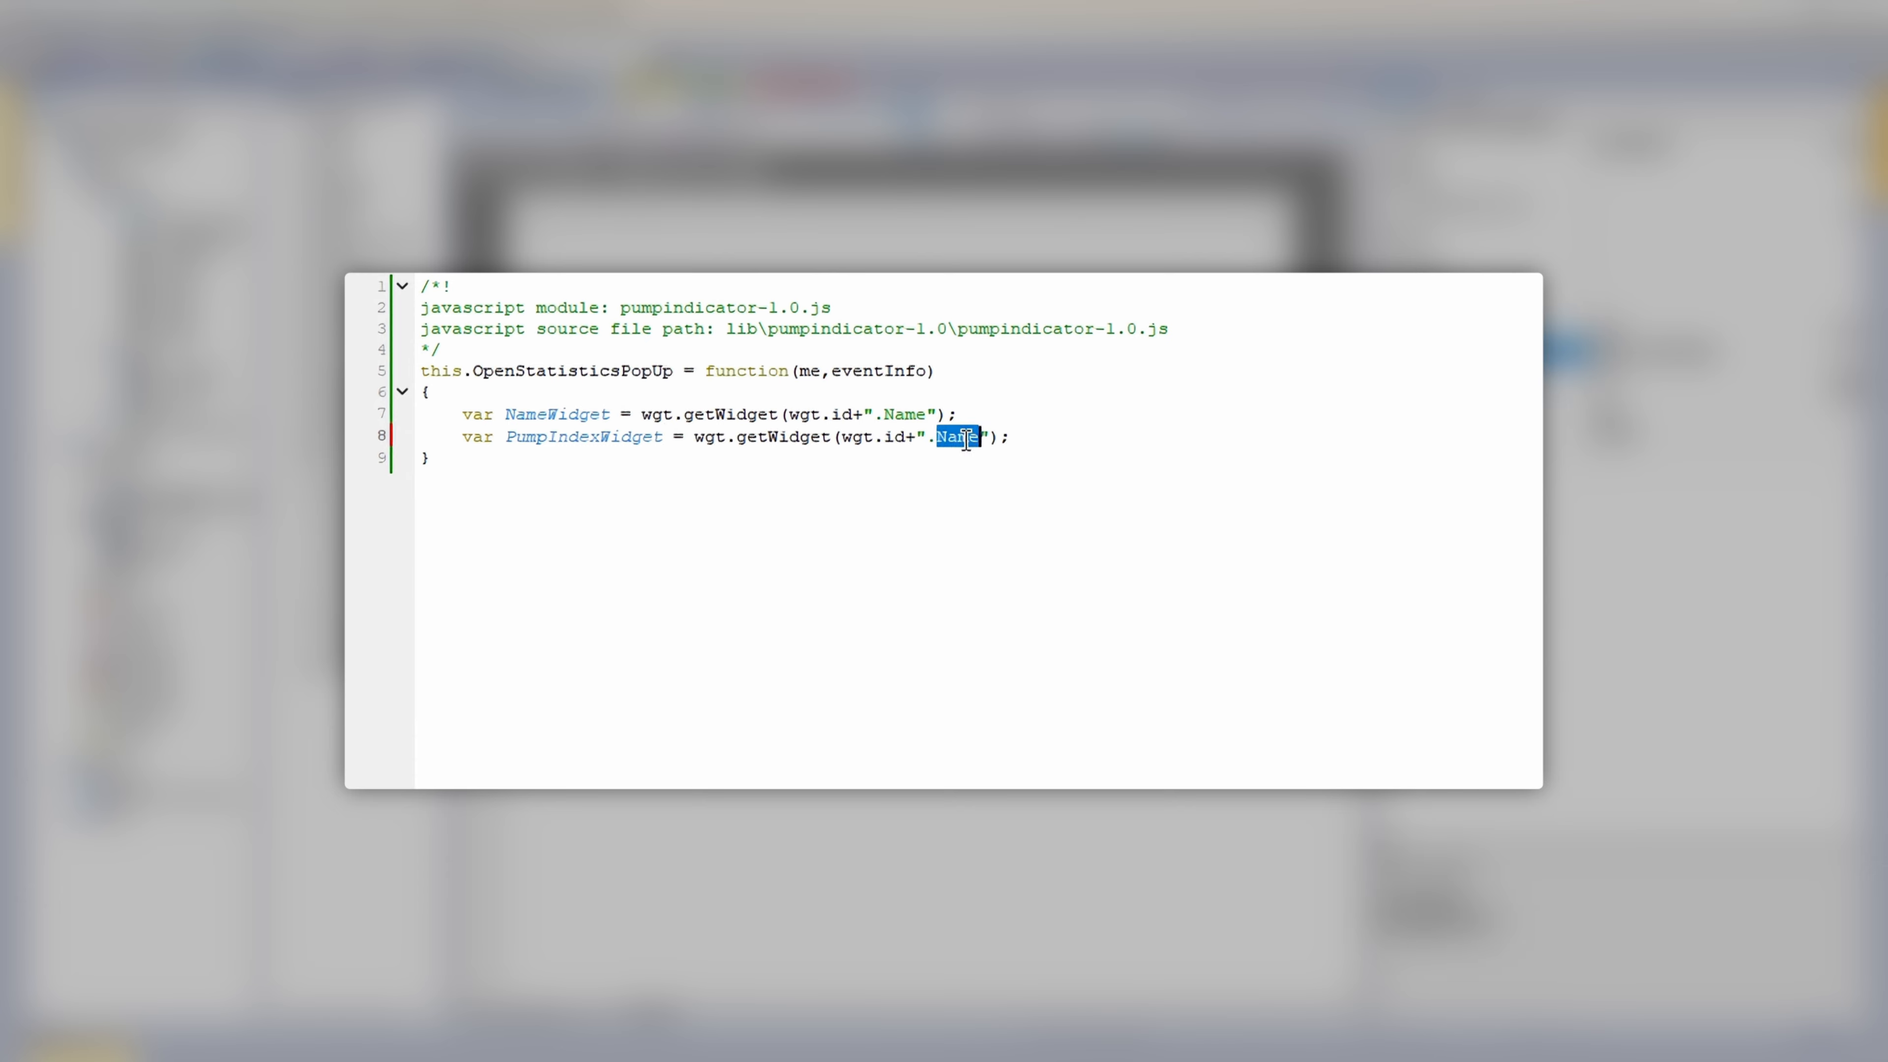
text(IndexWidget)
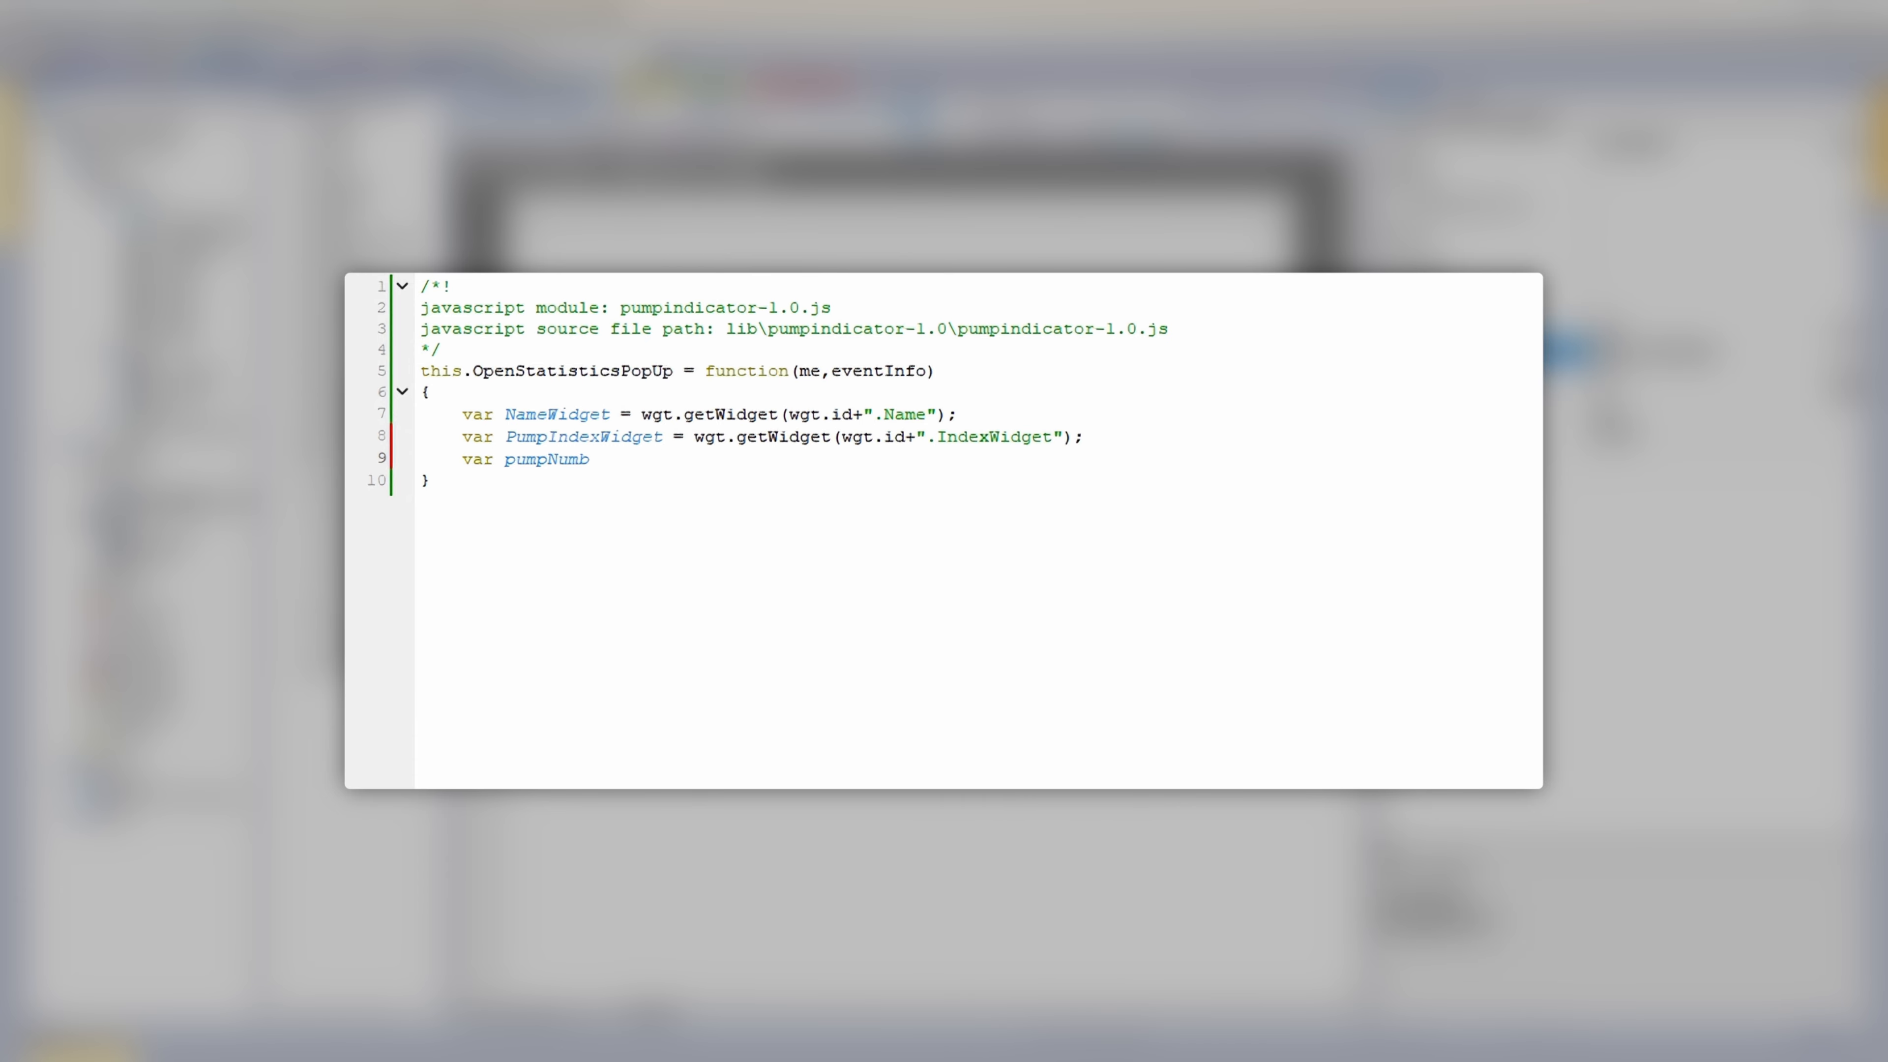
text(er = NameWidget.getProperty("Text").slice(1)
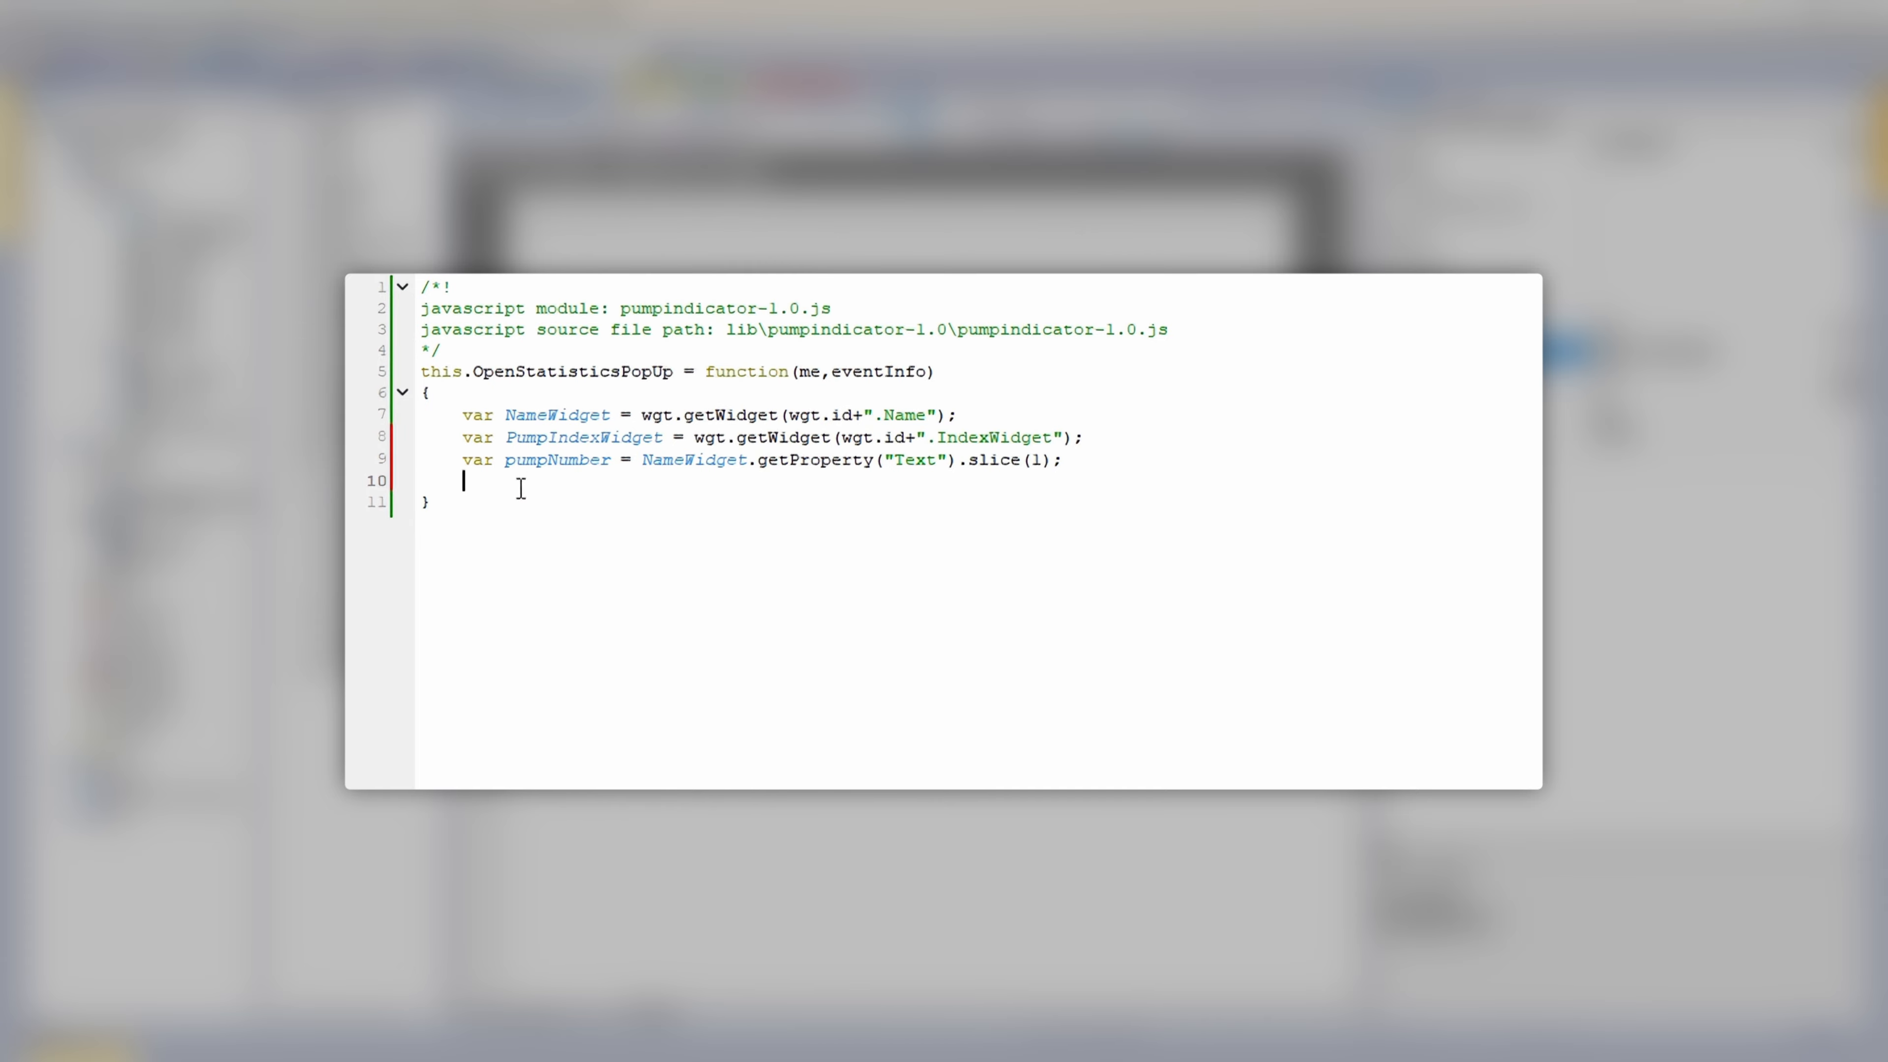
Step: Add the line project.setTag(PumpIndexWidget.getProperty("Text"),pumpNumber); below the variable declarations in the function
text(project.setTag(PumpIndexWidget.))
double_click(567, 436)
key(ctrl+c)
click(622, 486)
key(ctrl+v)
text(.)
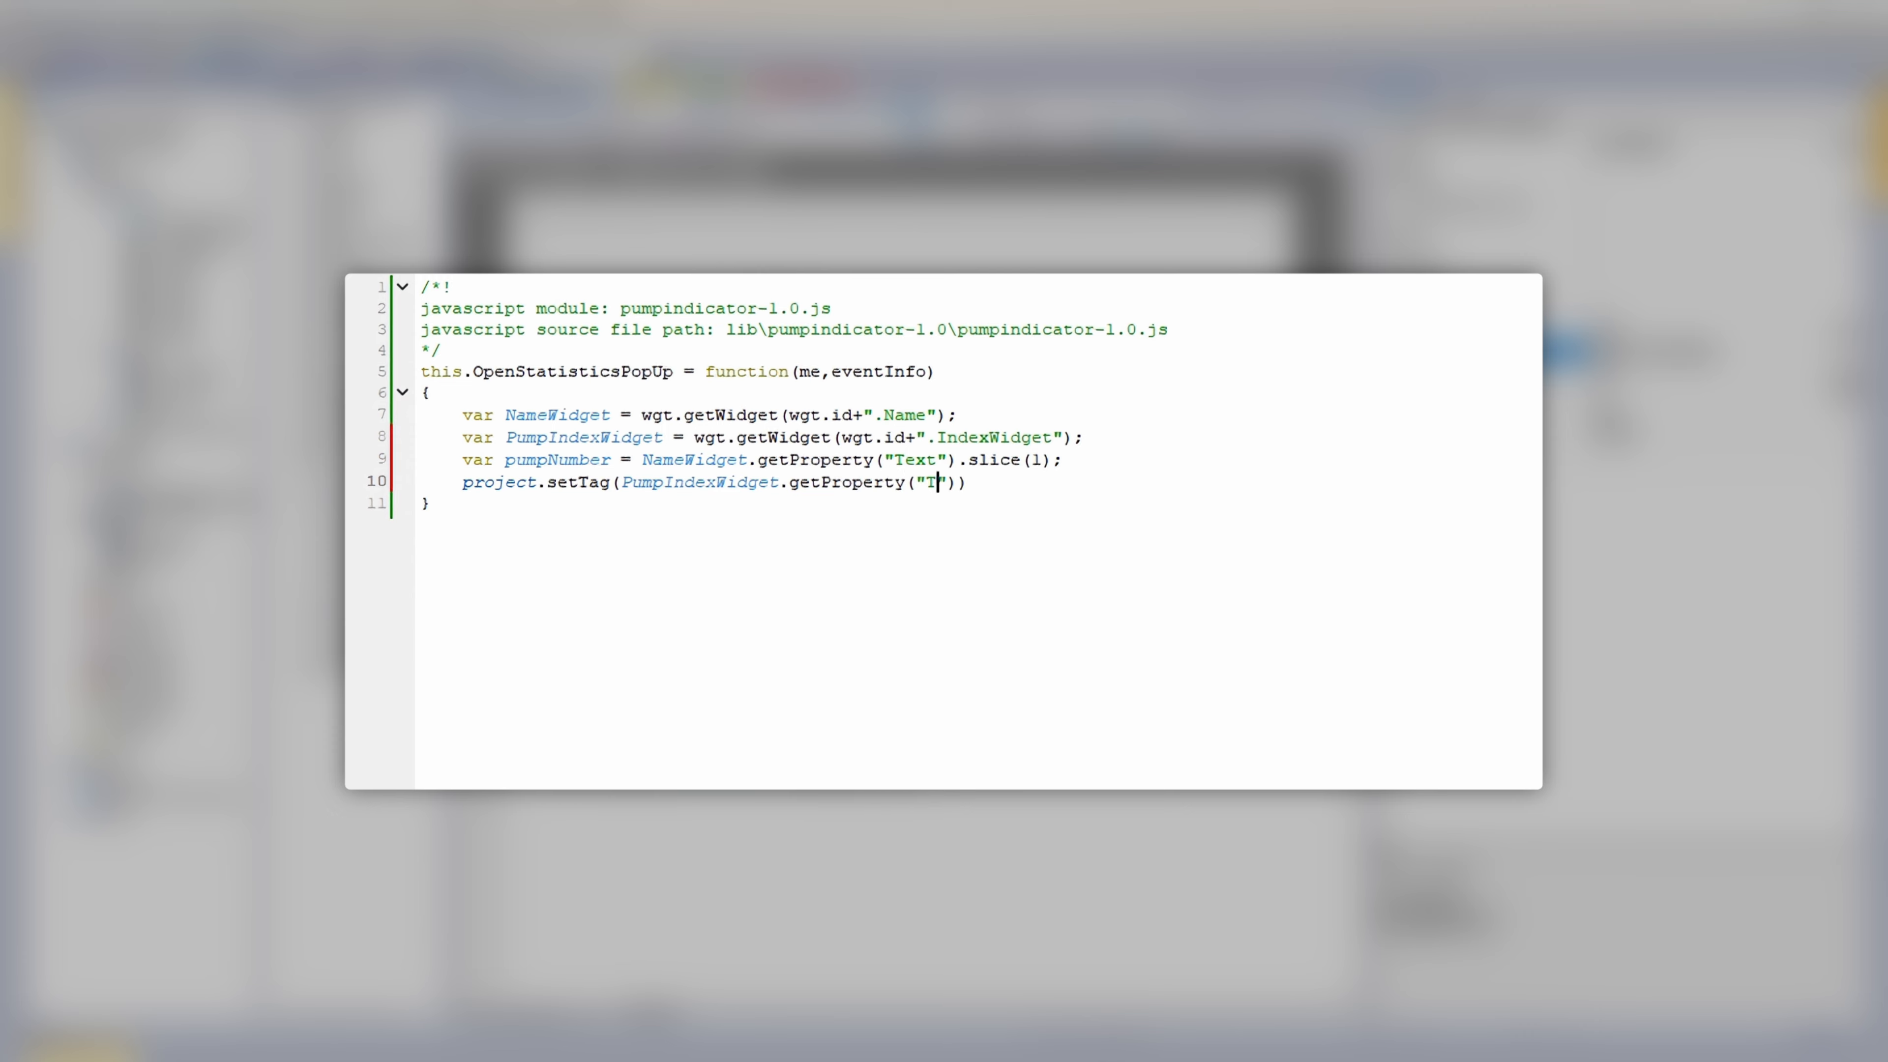
key(ctrl+v)
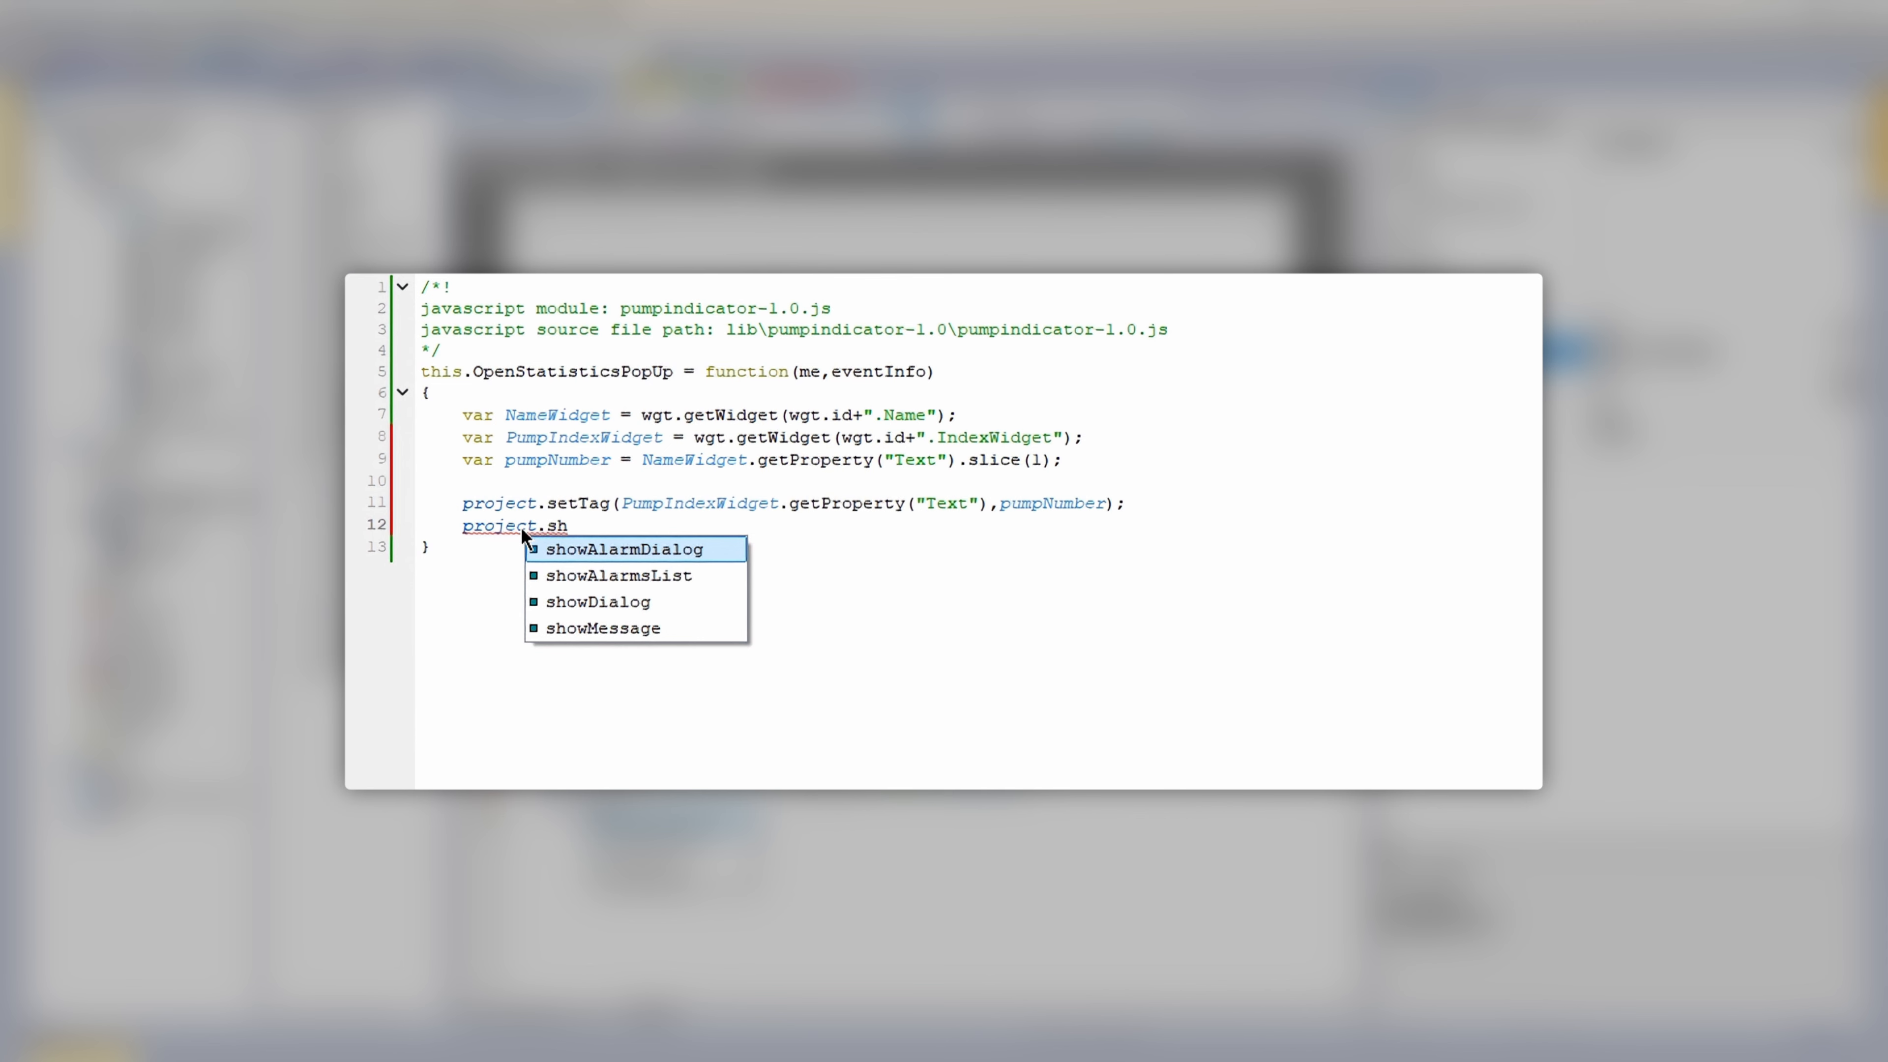
Step: Complete the function's last line as project.showDialog("PumpInfo.jmx");
key(Down)
key(Down)
key(Return)
text(("PumpInfo.jmx)
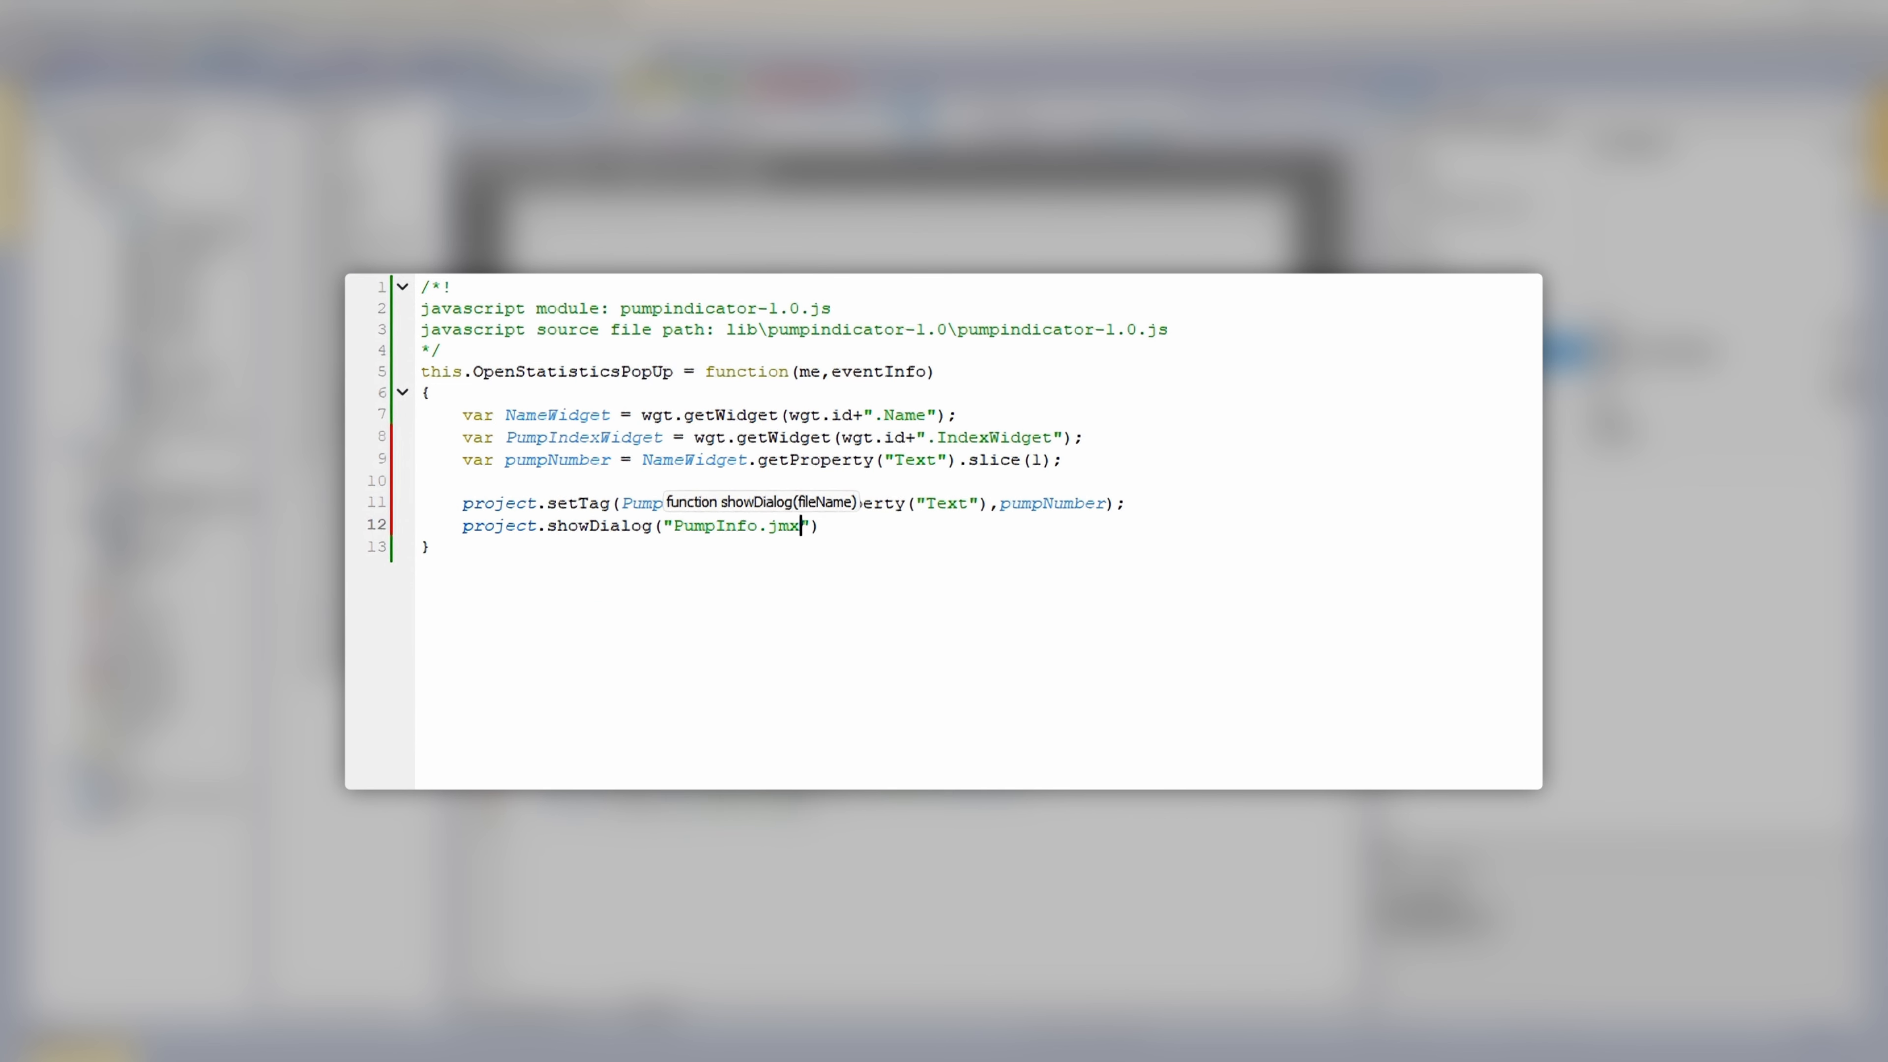
text(");)
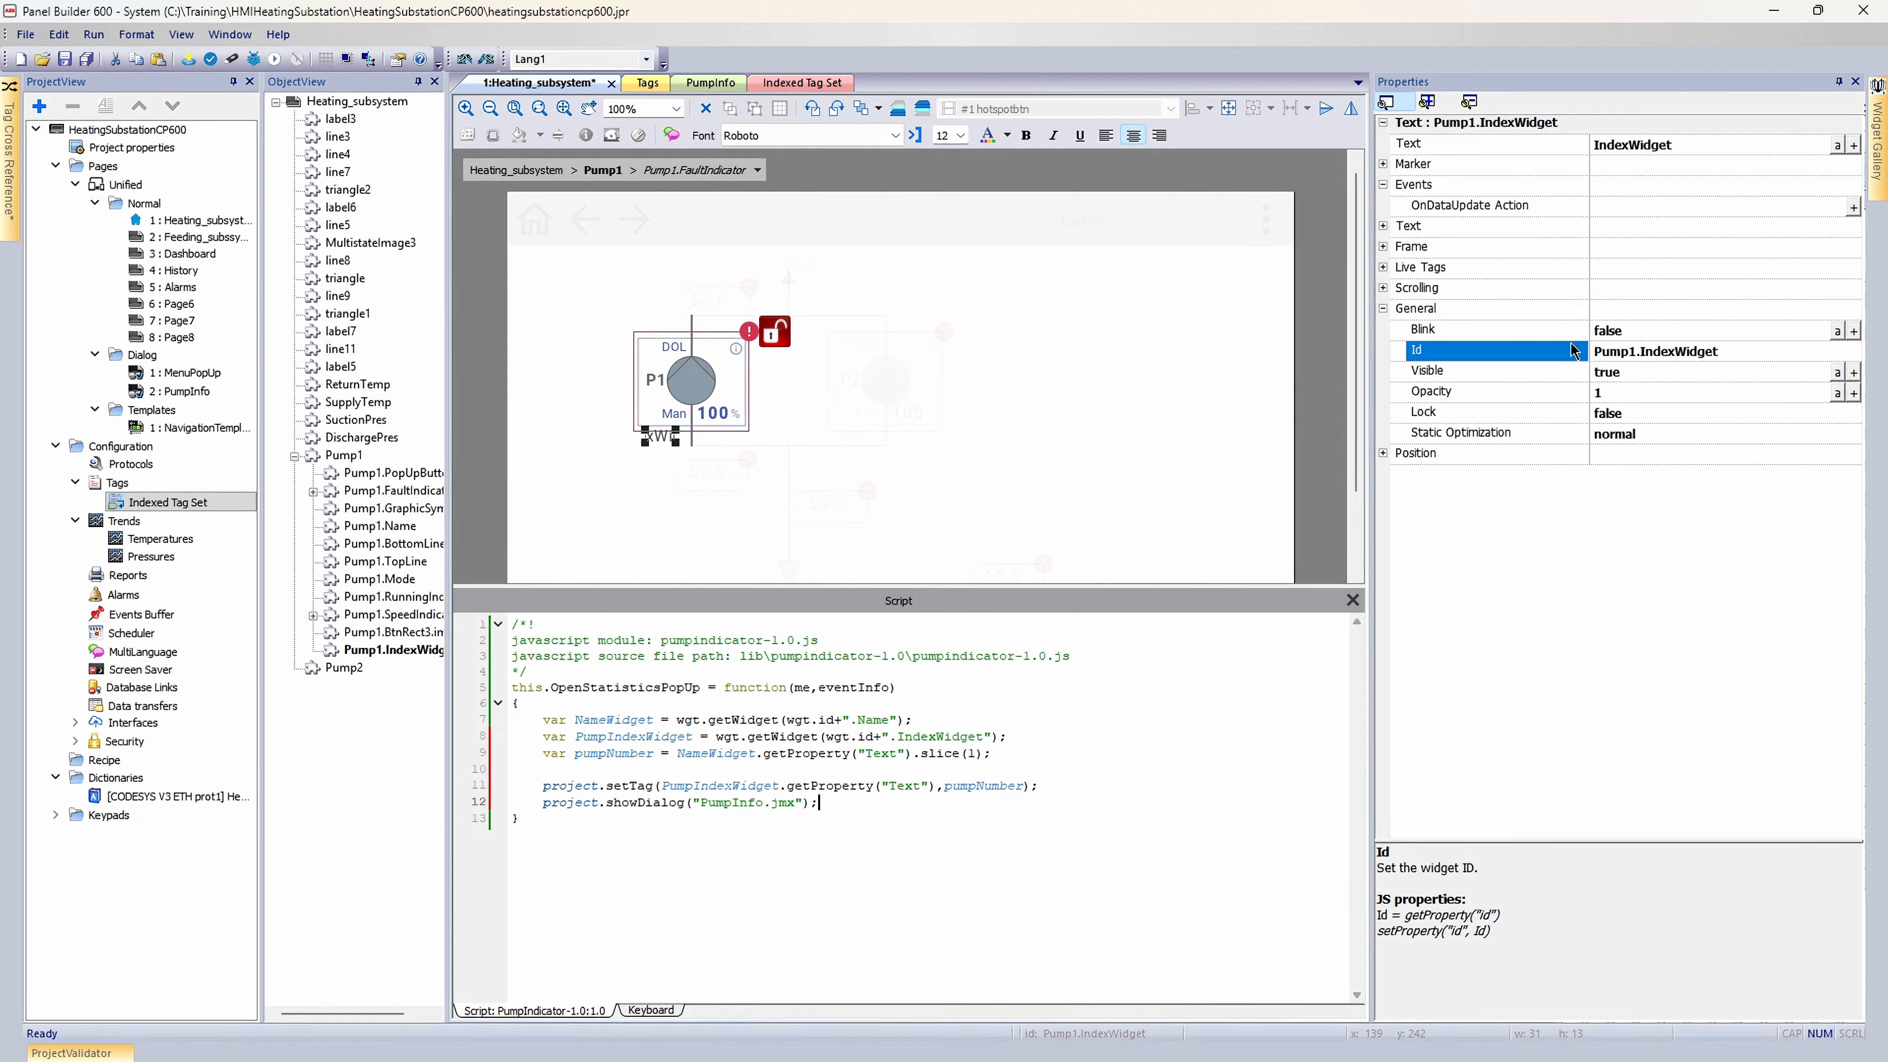
Step: Set IndexWidget's Visible property to false, lock the Pump1 widget again and shrink the script area
click(1624, 372)
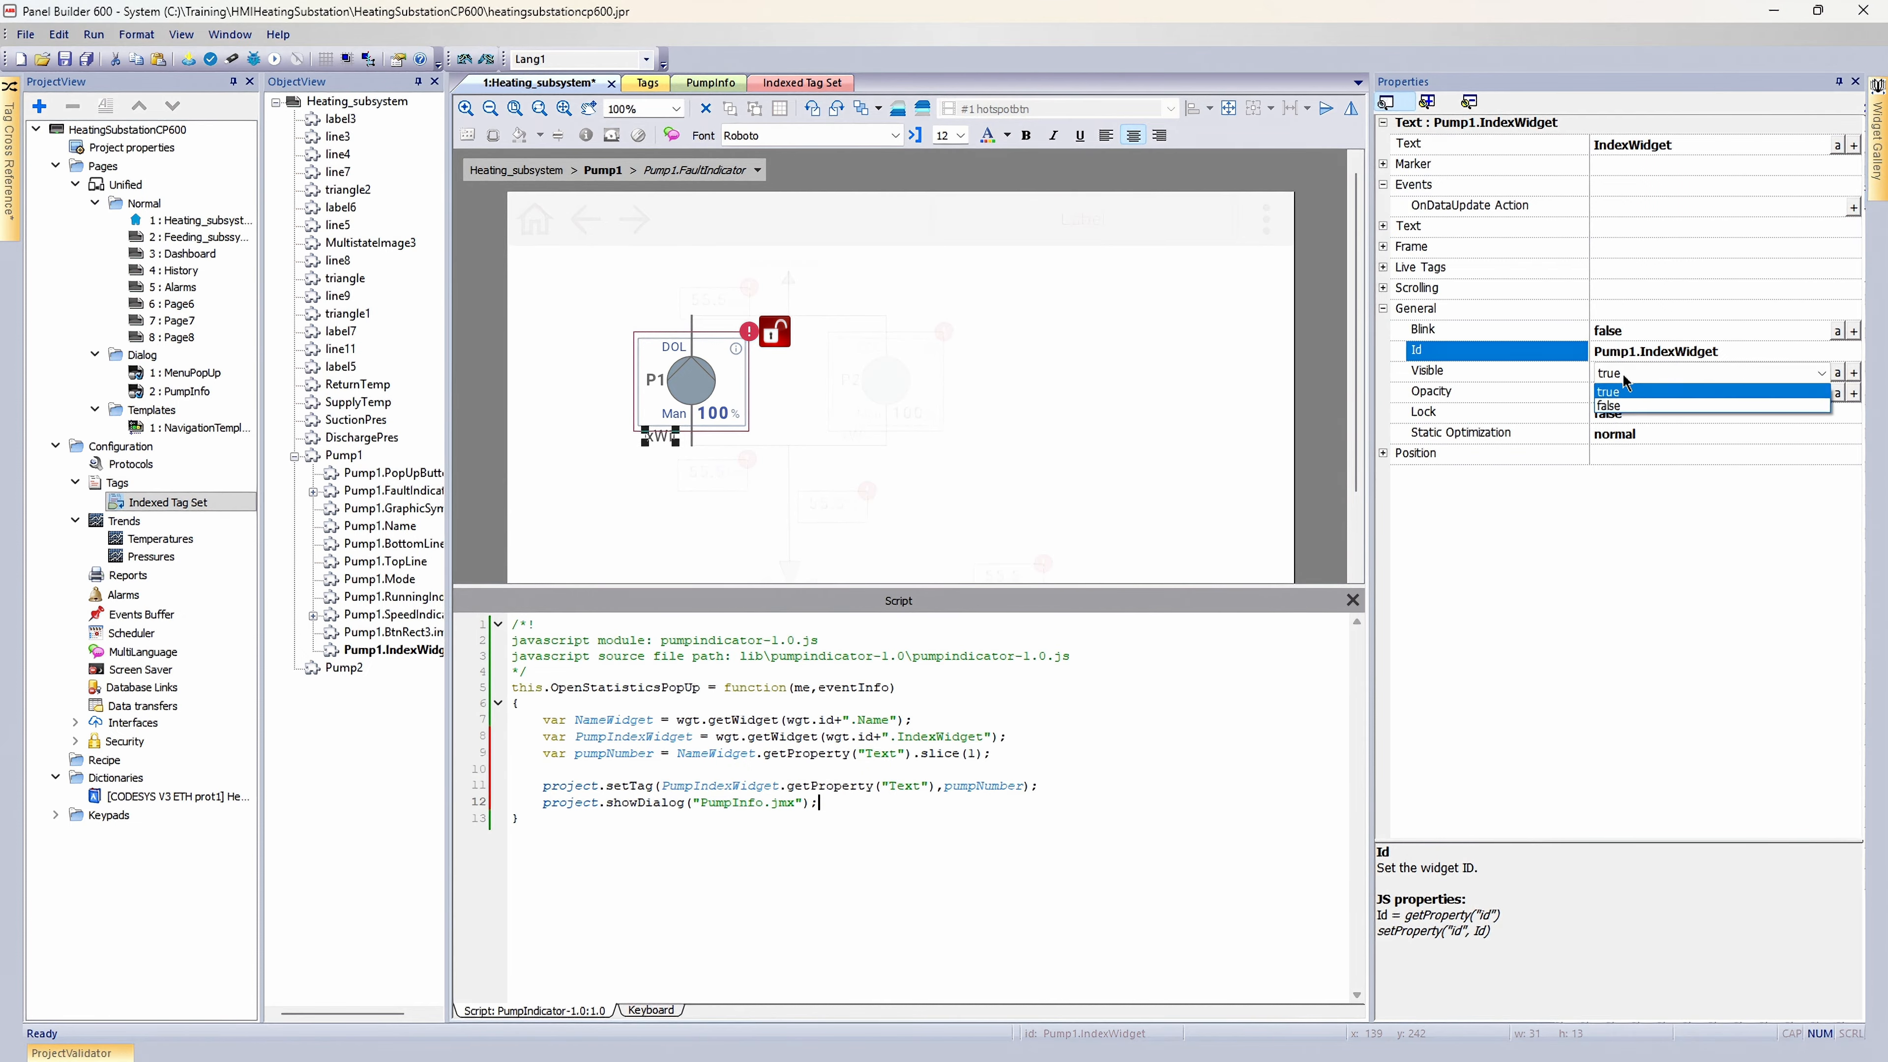
click(1627, 413)
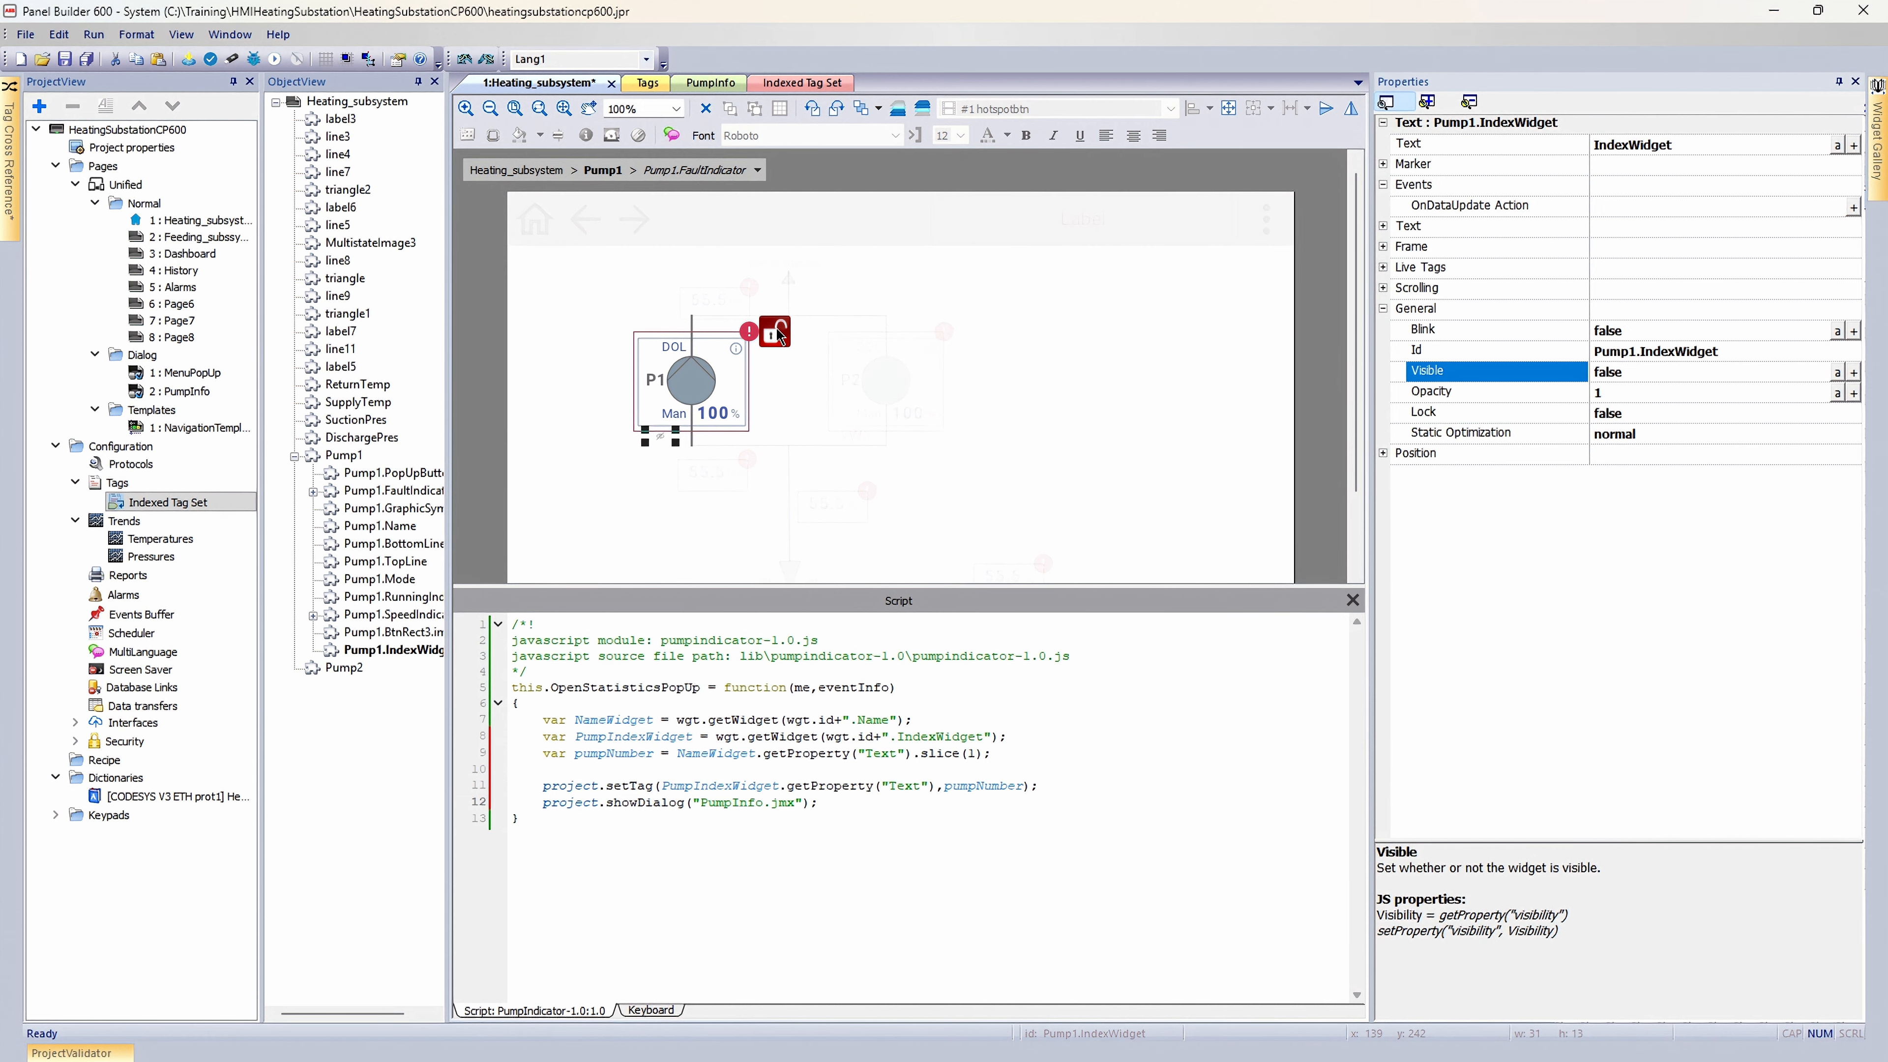
click(779, 336)
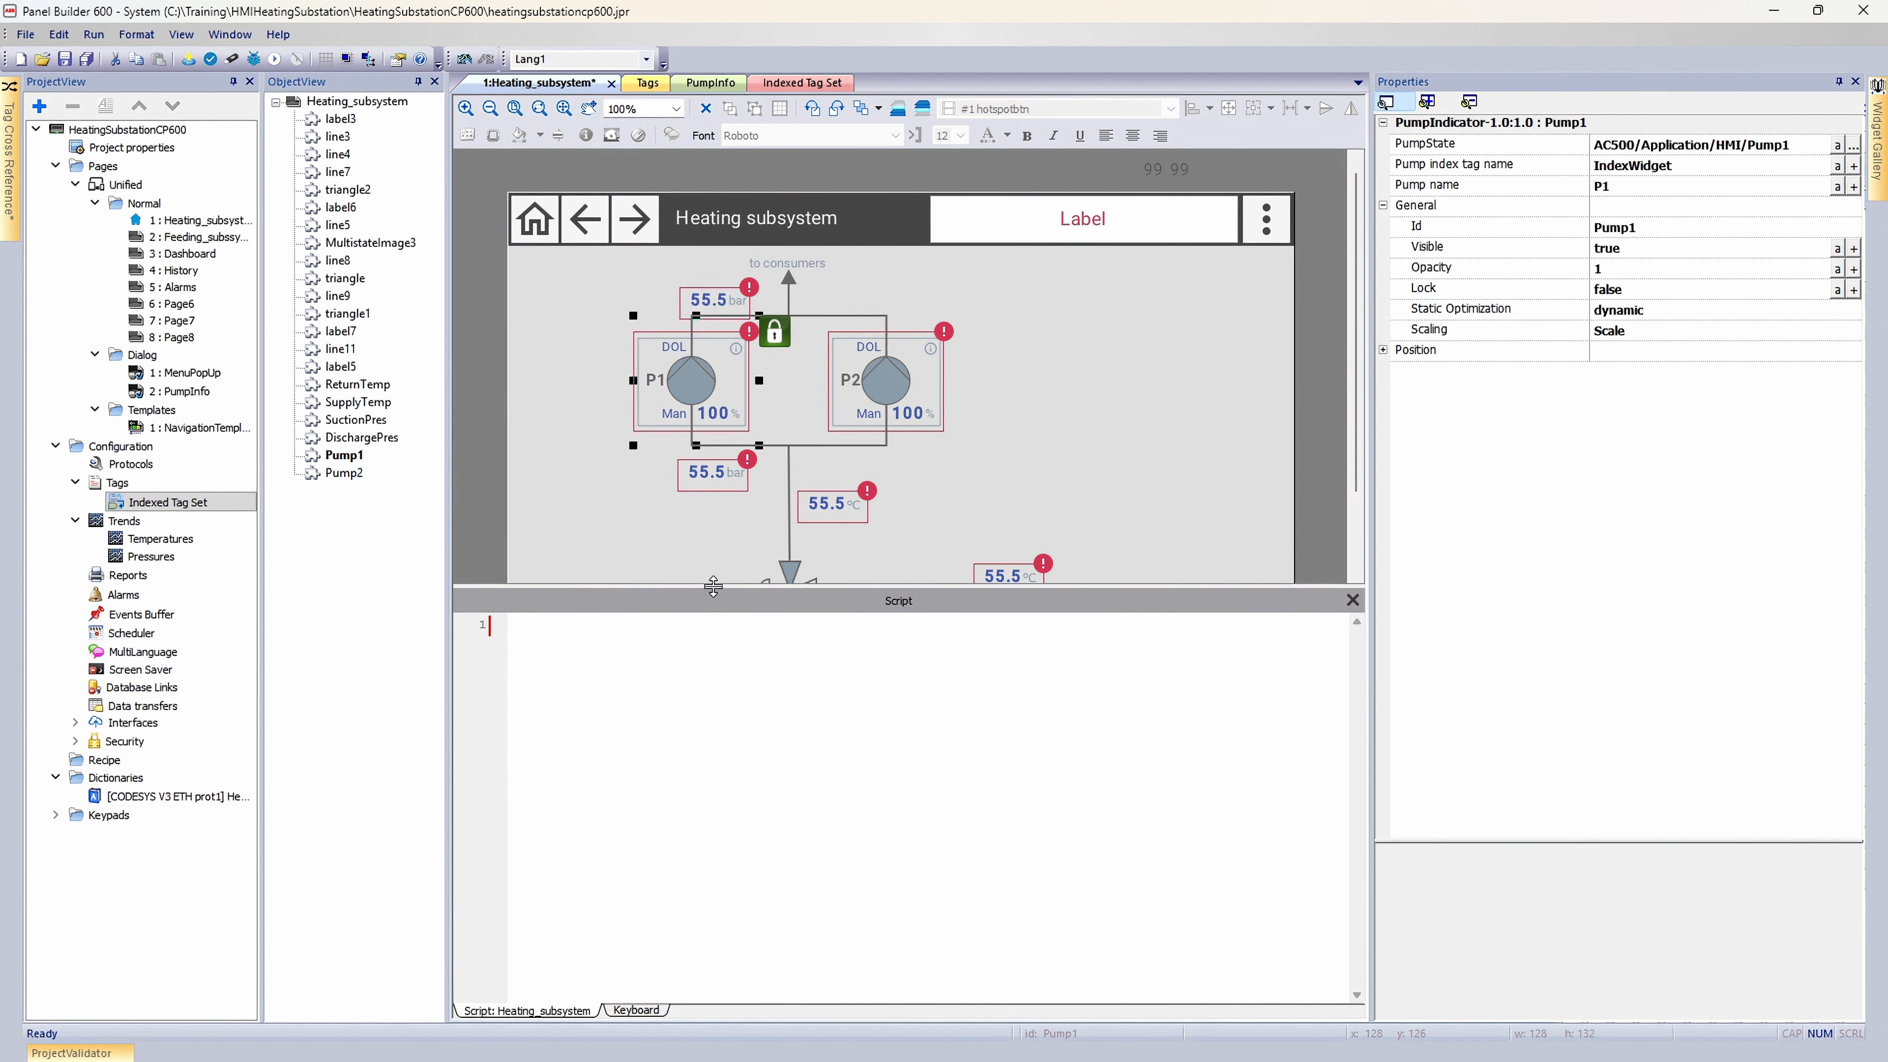
drag(713, 586, 714, 779)
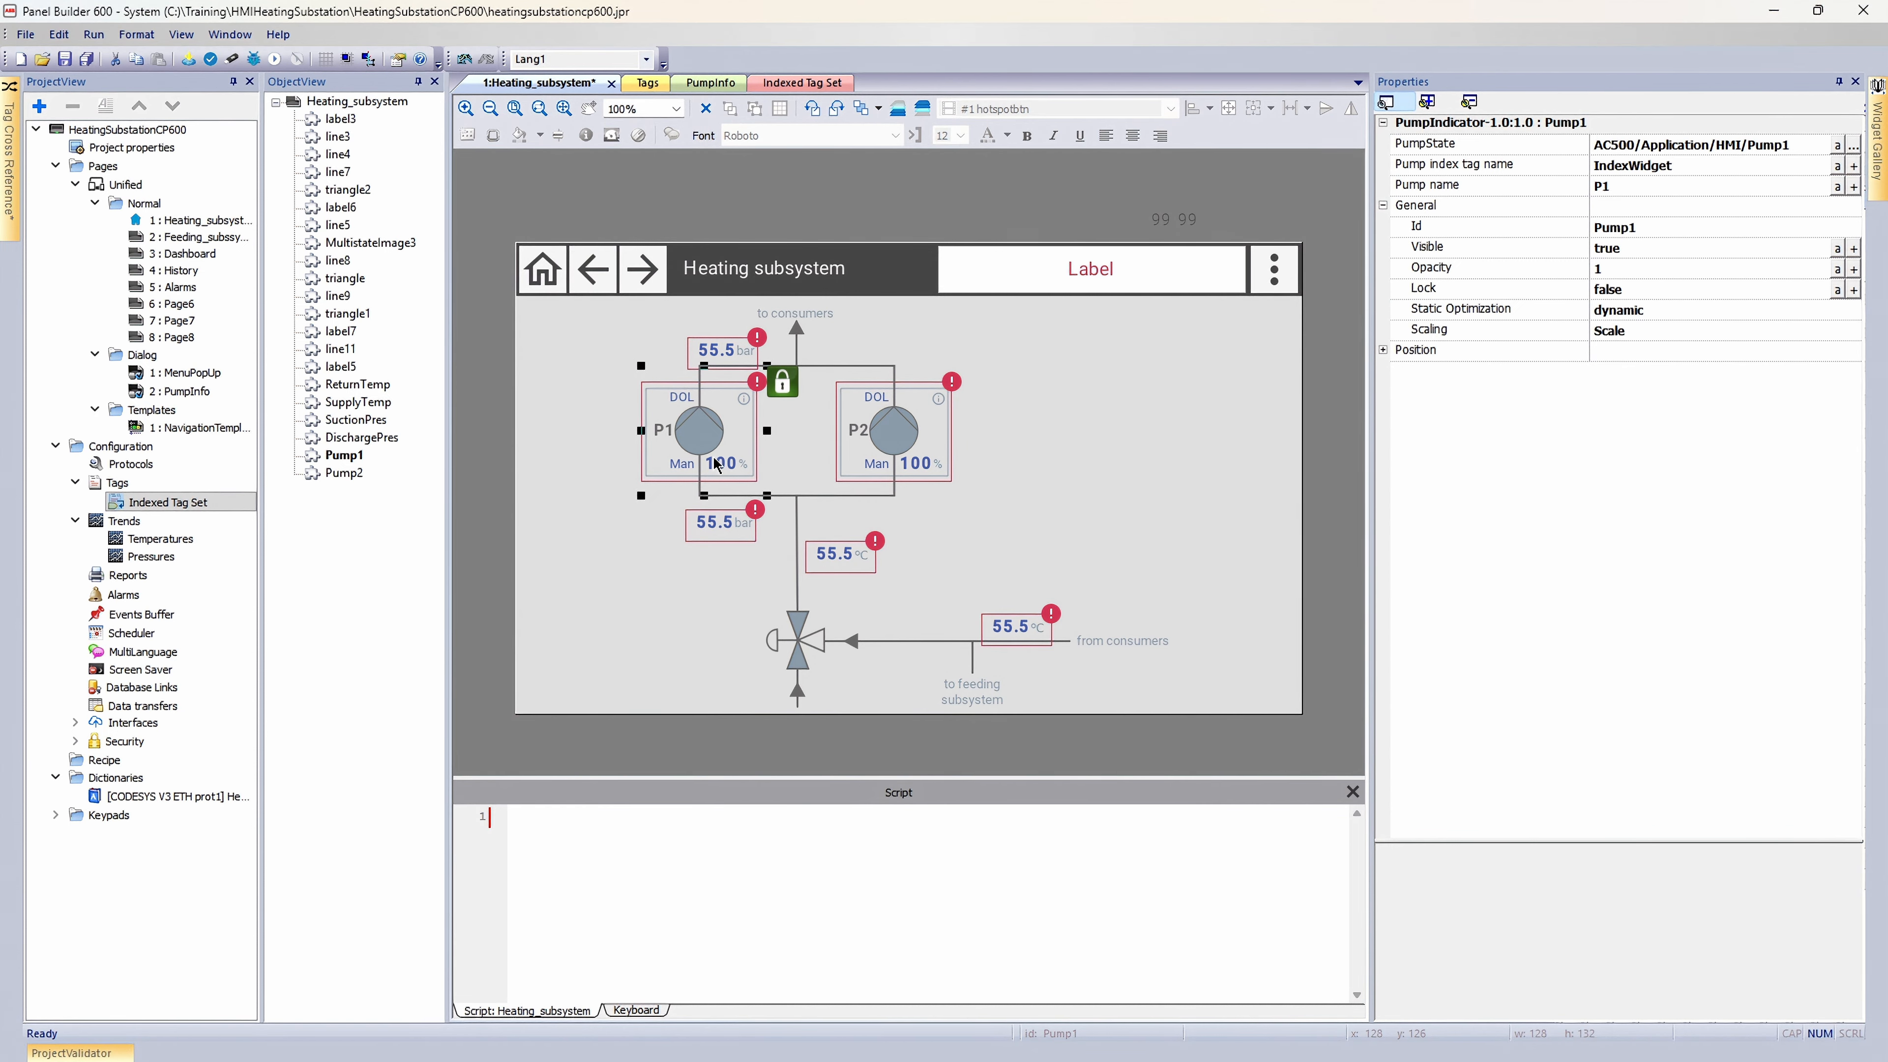
Step: Open the Feeding_subsystem page from the project's normal pages
click(212, 238)
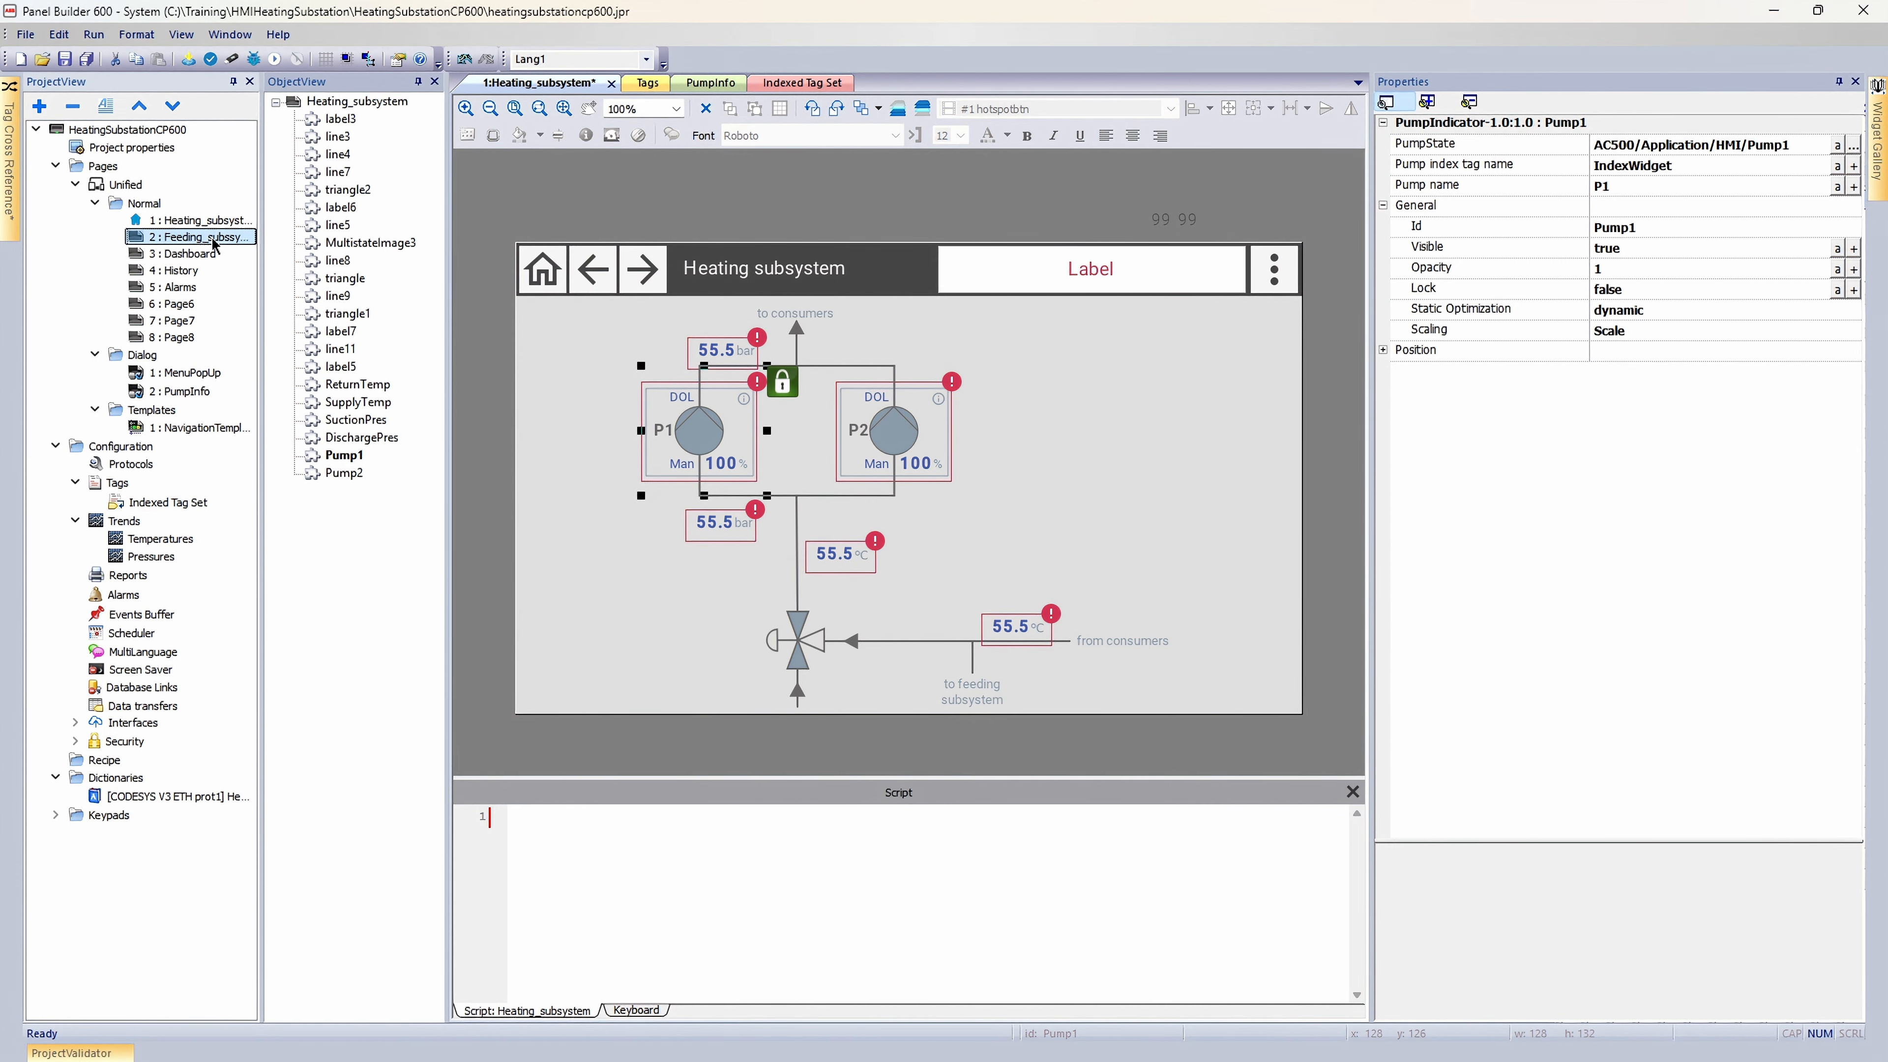
double_click(212, 238)
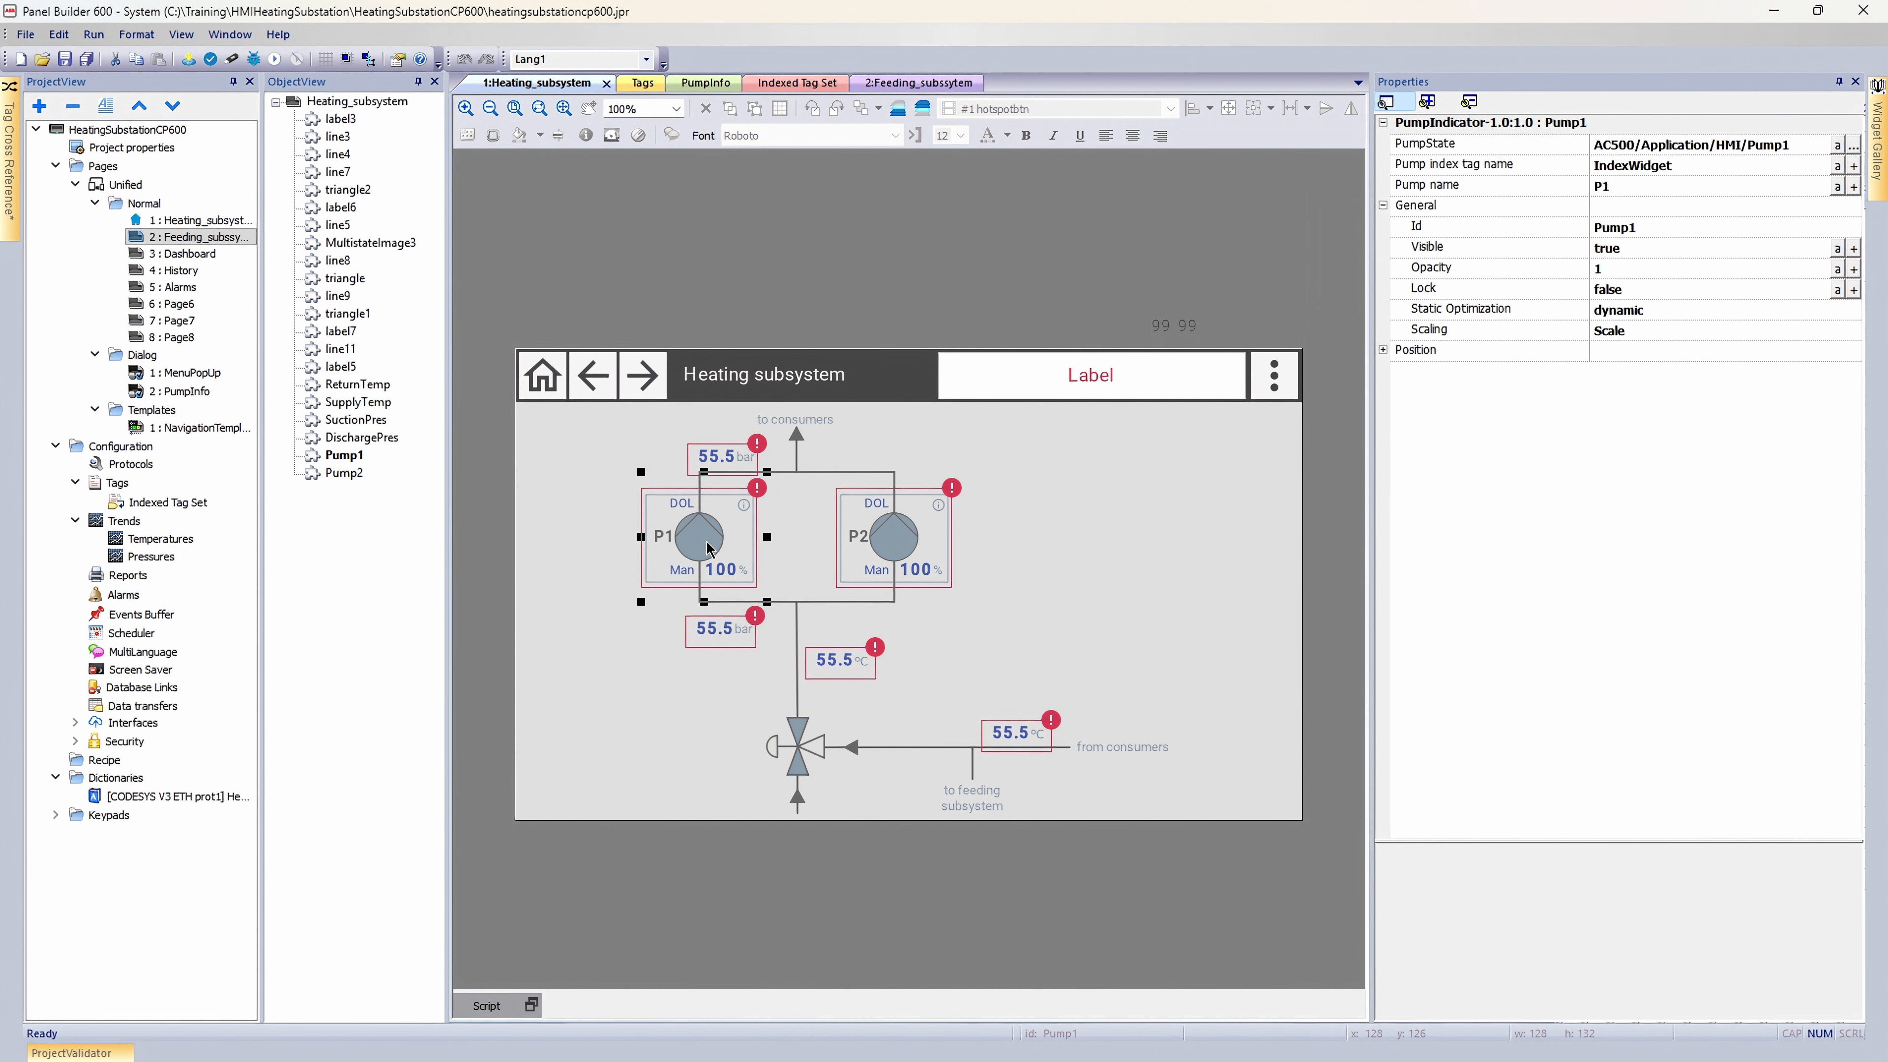
Step: On the Heating_subsystem page, set the pump index tag name of both Pump1 and Pump2 to ShowPumpIndex
click(1678, 164)
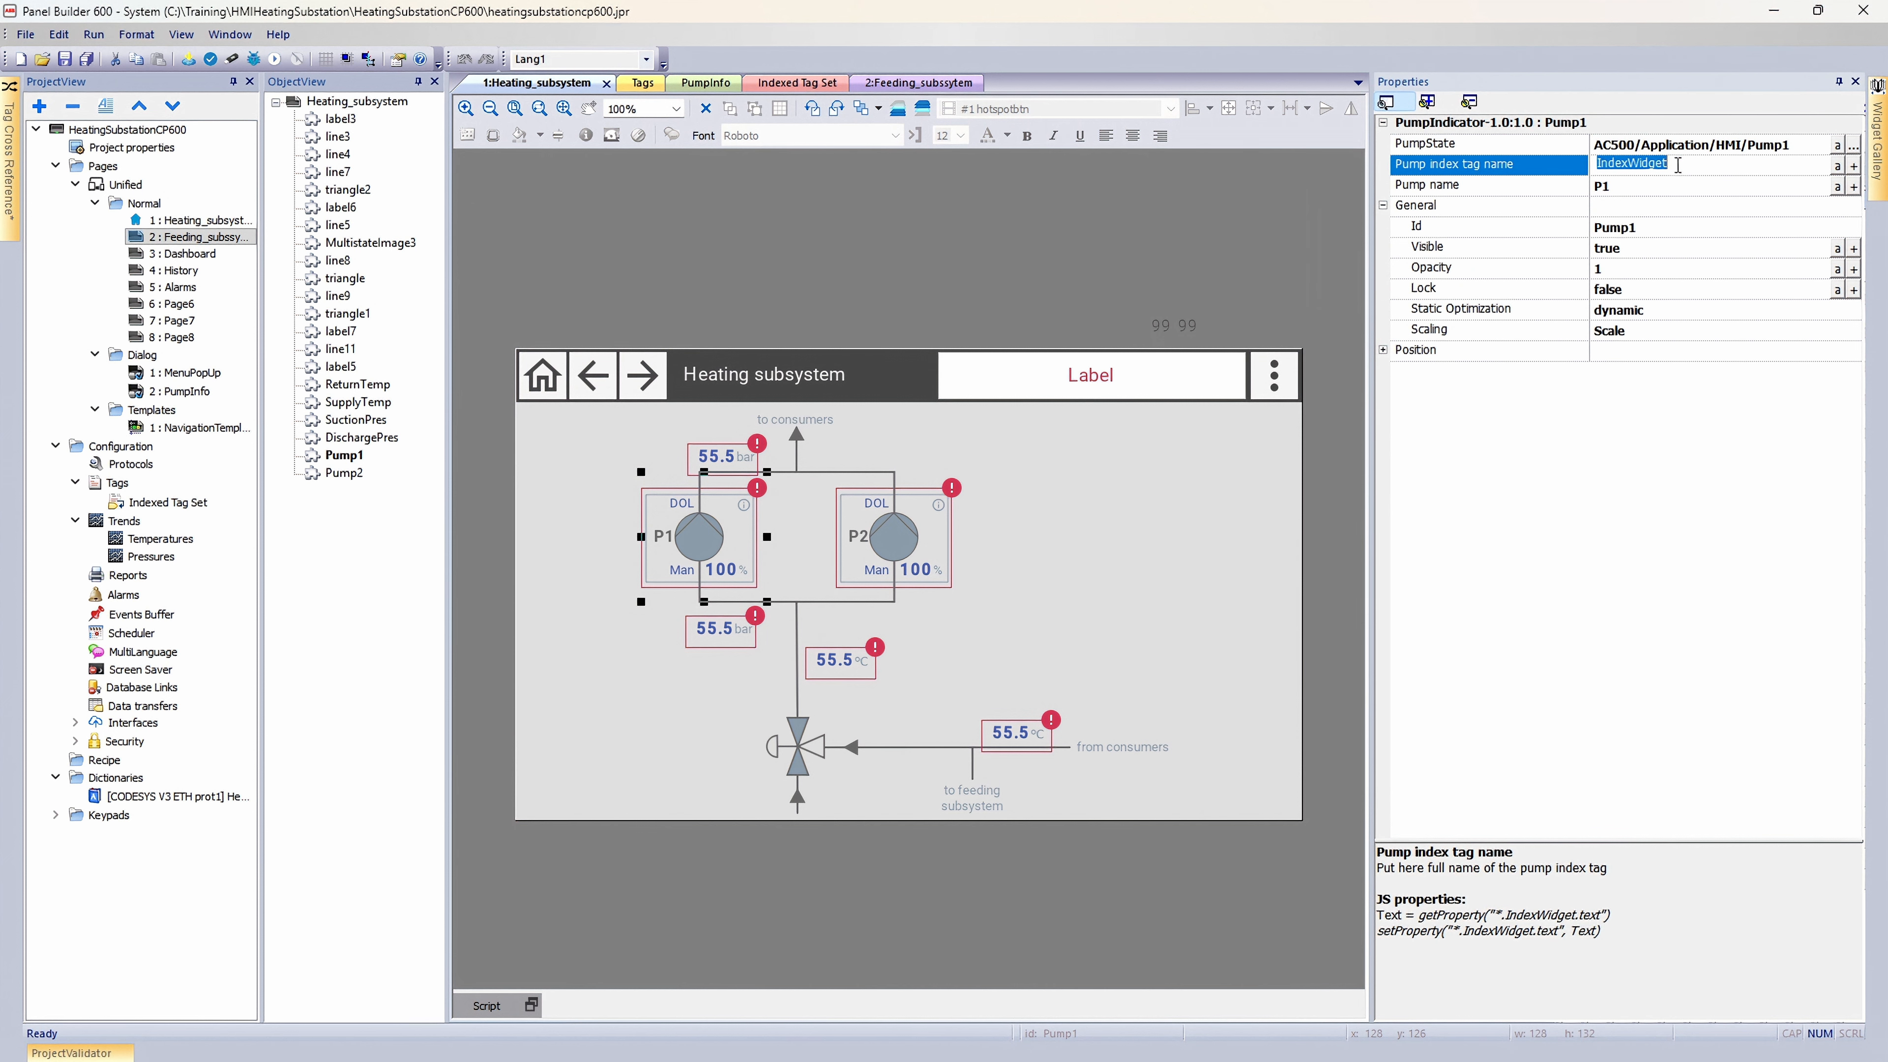
click(1678, 165)
click(884, 543)
click(1659, 162)
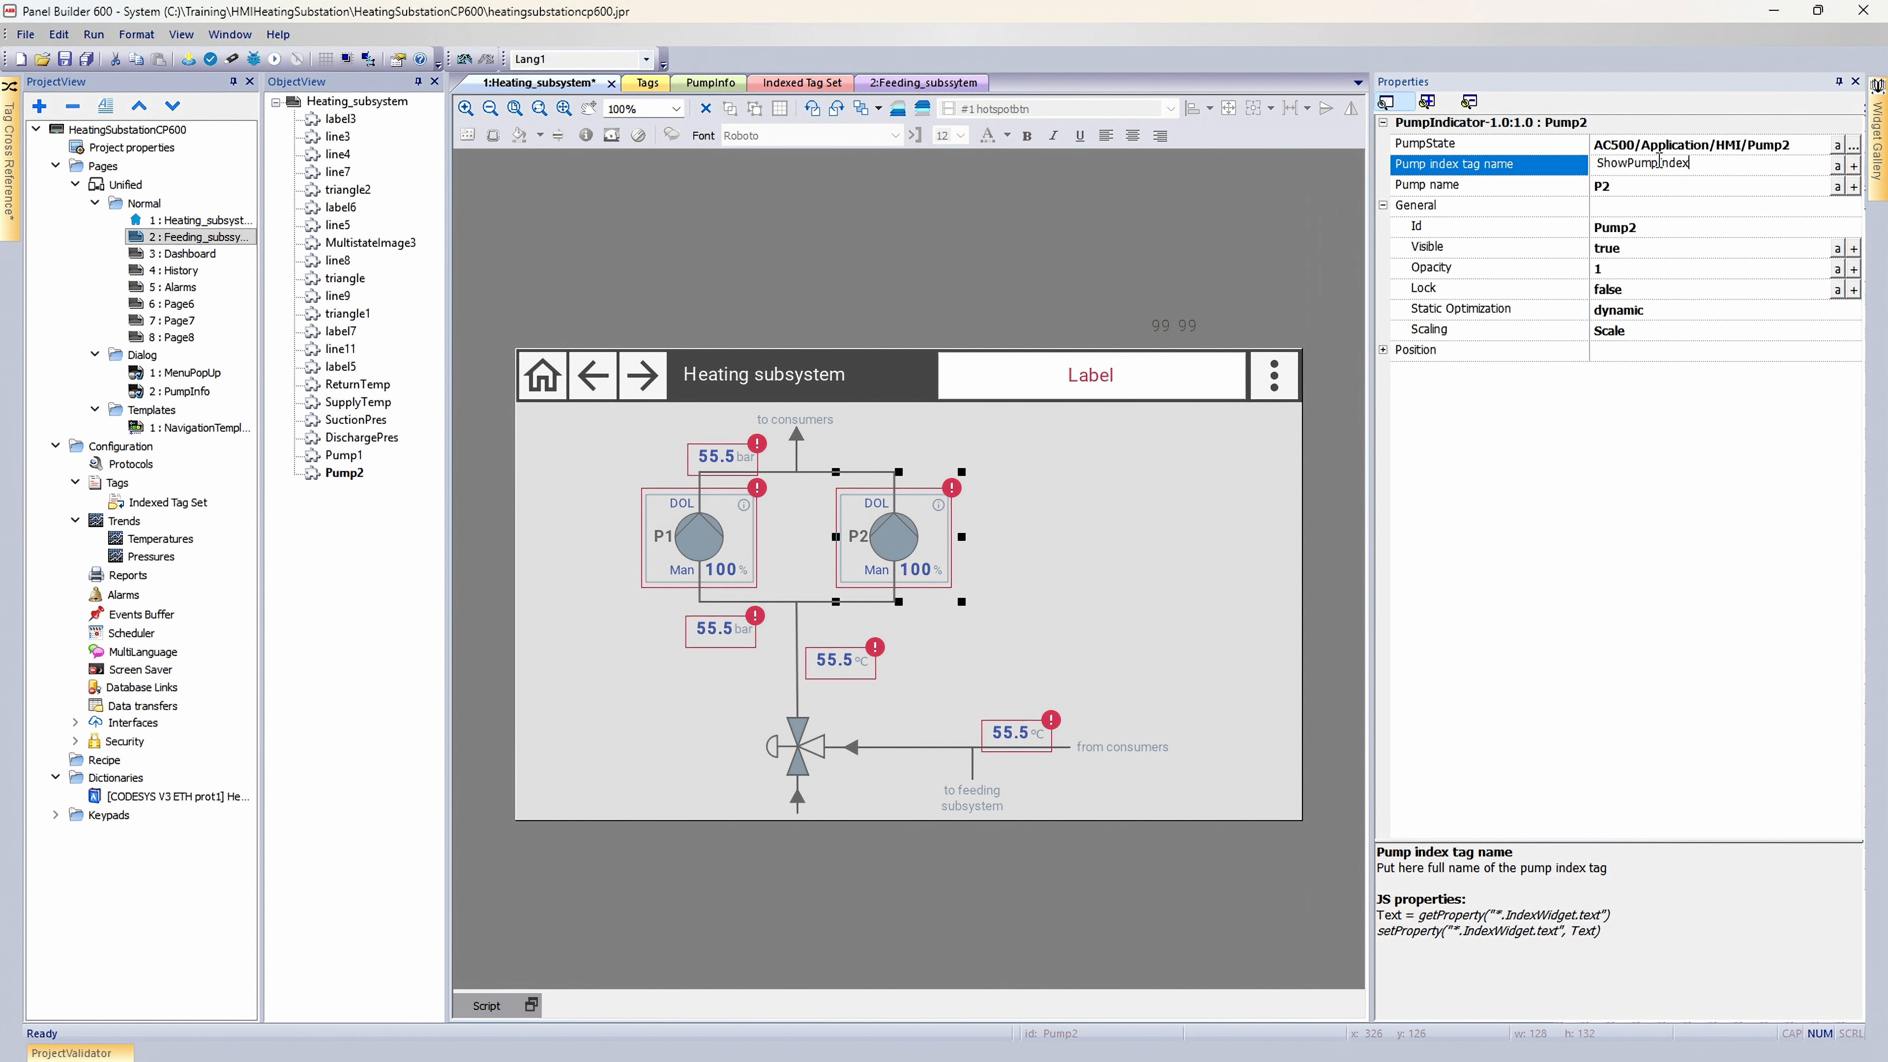
Step: Apply ShowPumpIndex as Pump2's pump index tag name on the Heating_subsystem page
key(Return)
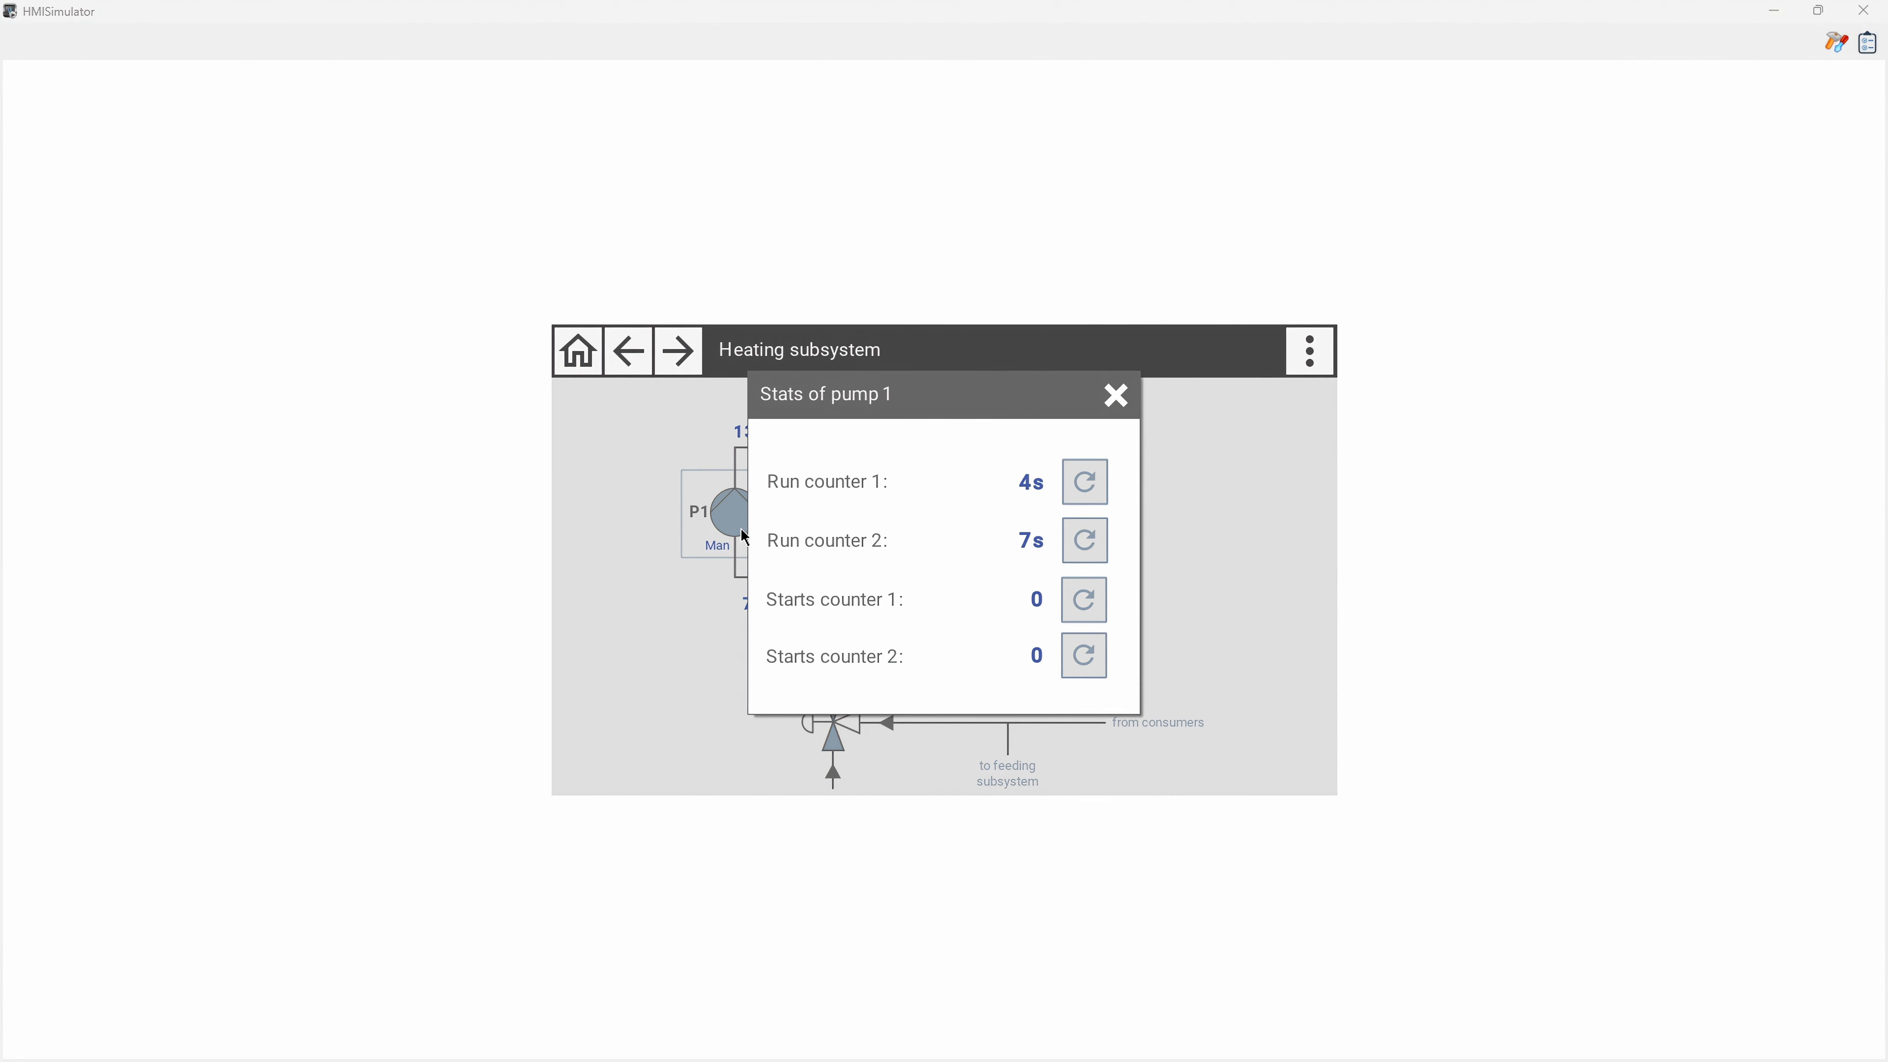
Step: In the HMI simulator, close pump 1's statistics, go to the Feeding subsystem page and check the statistics dialogs of pumps P3 and P4
click(1116, 396)
click(1116, 396)
click(690, 354)
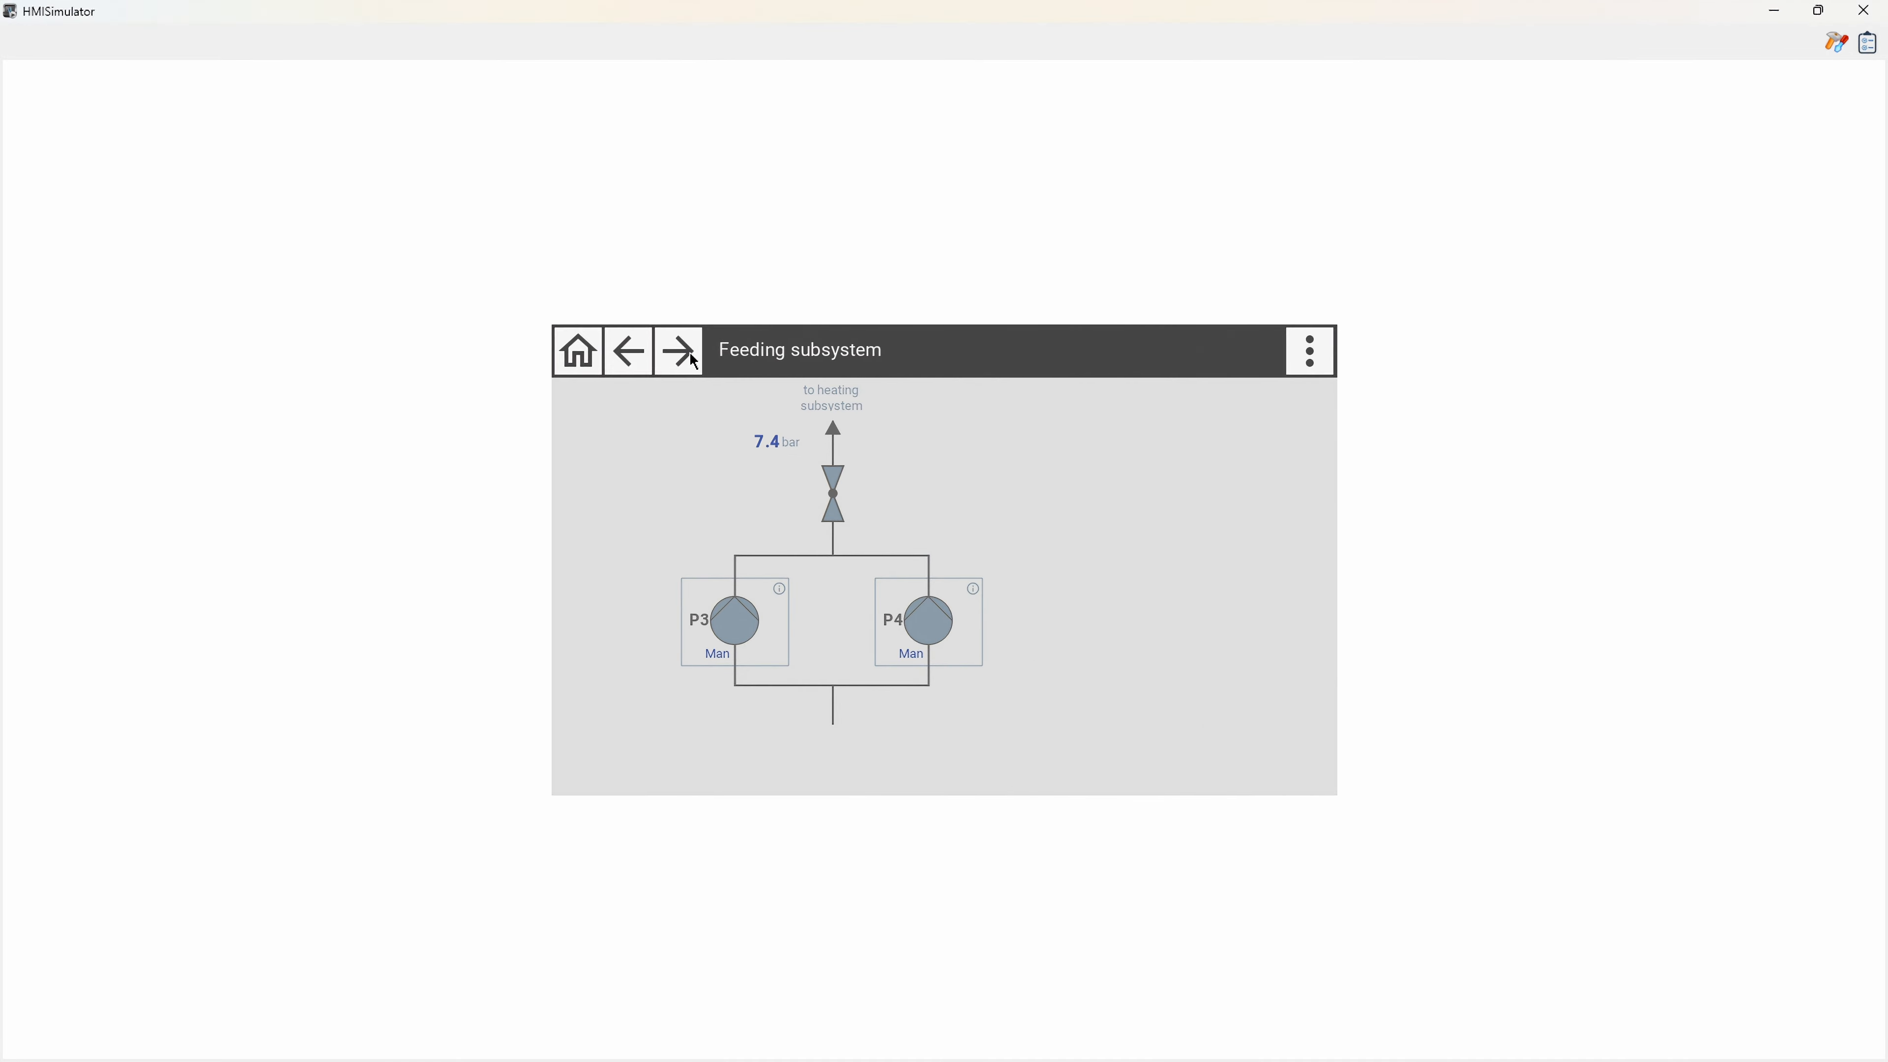
click(749, 618)
click(1116, 395)
click(960, 602)
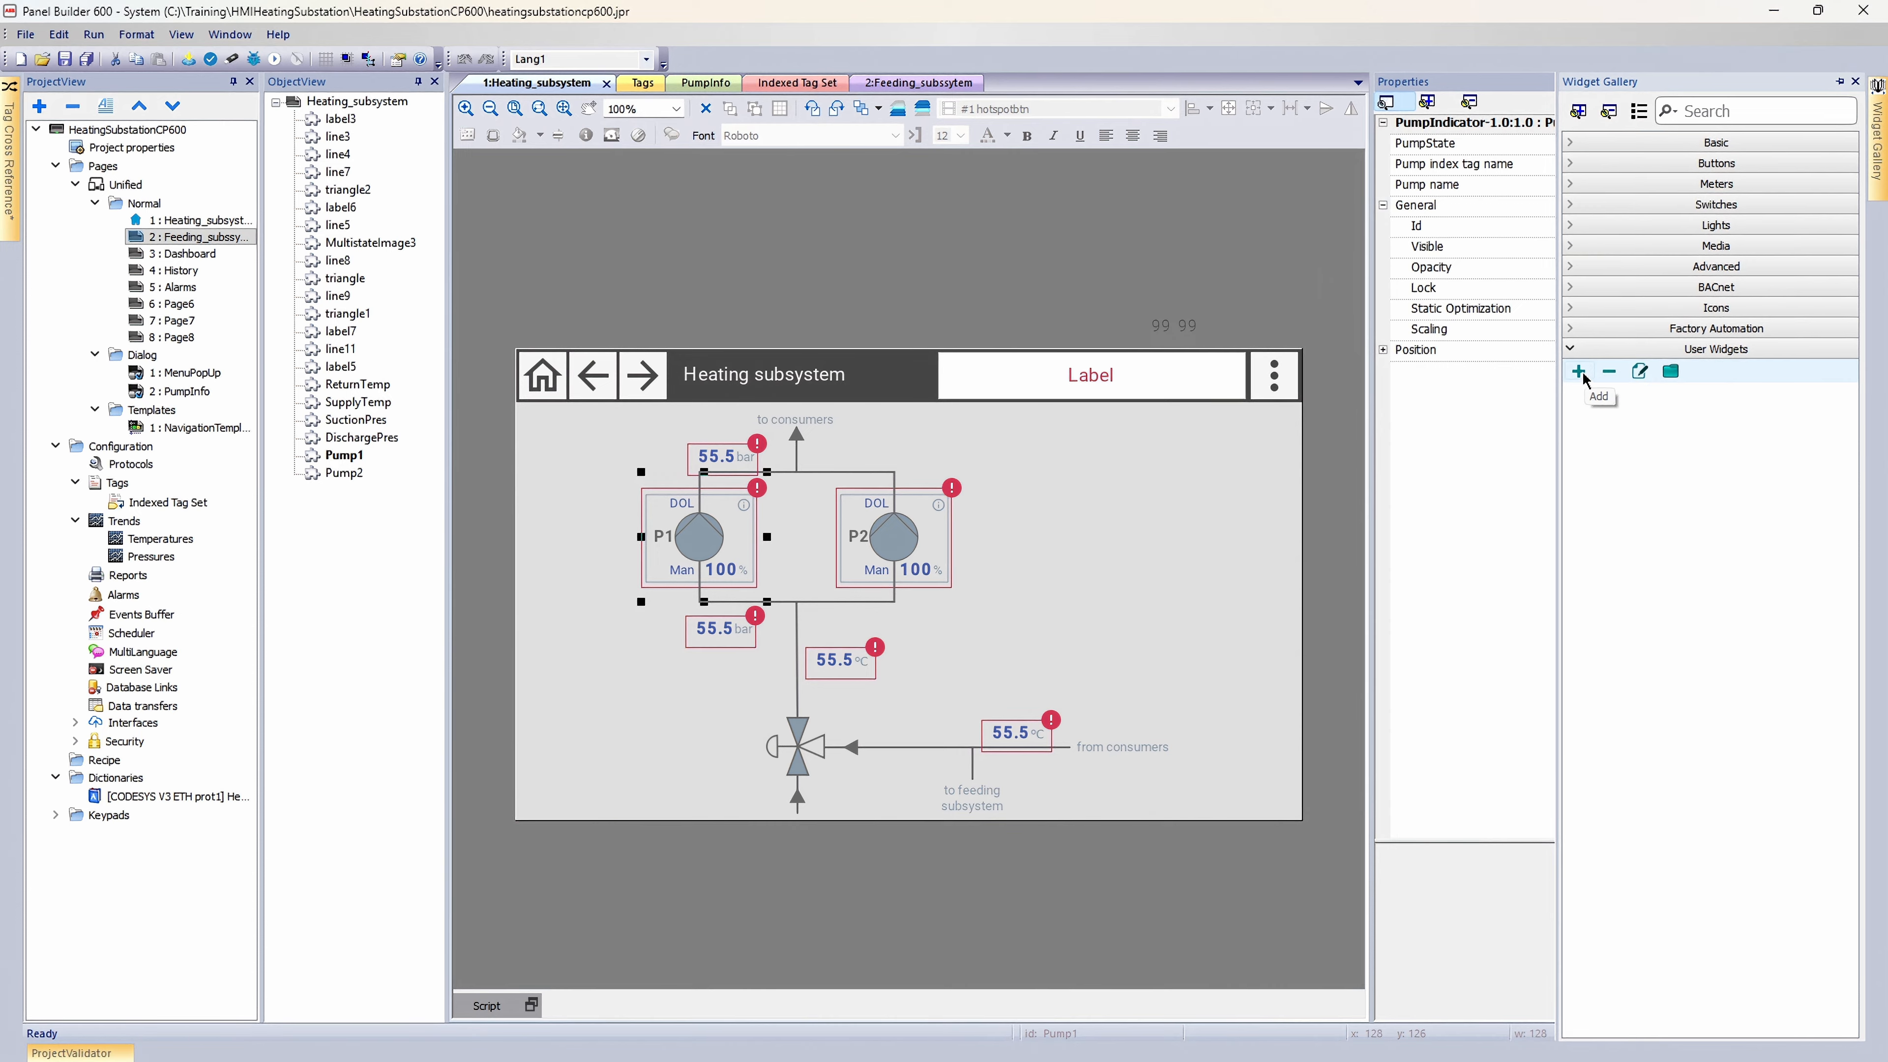
Step: Add a user widget gallery page named HVACwidgets
text(HV)
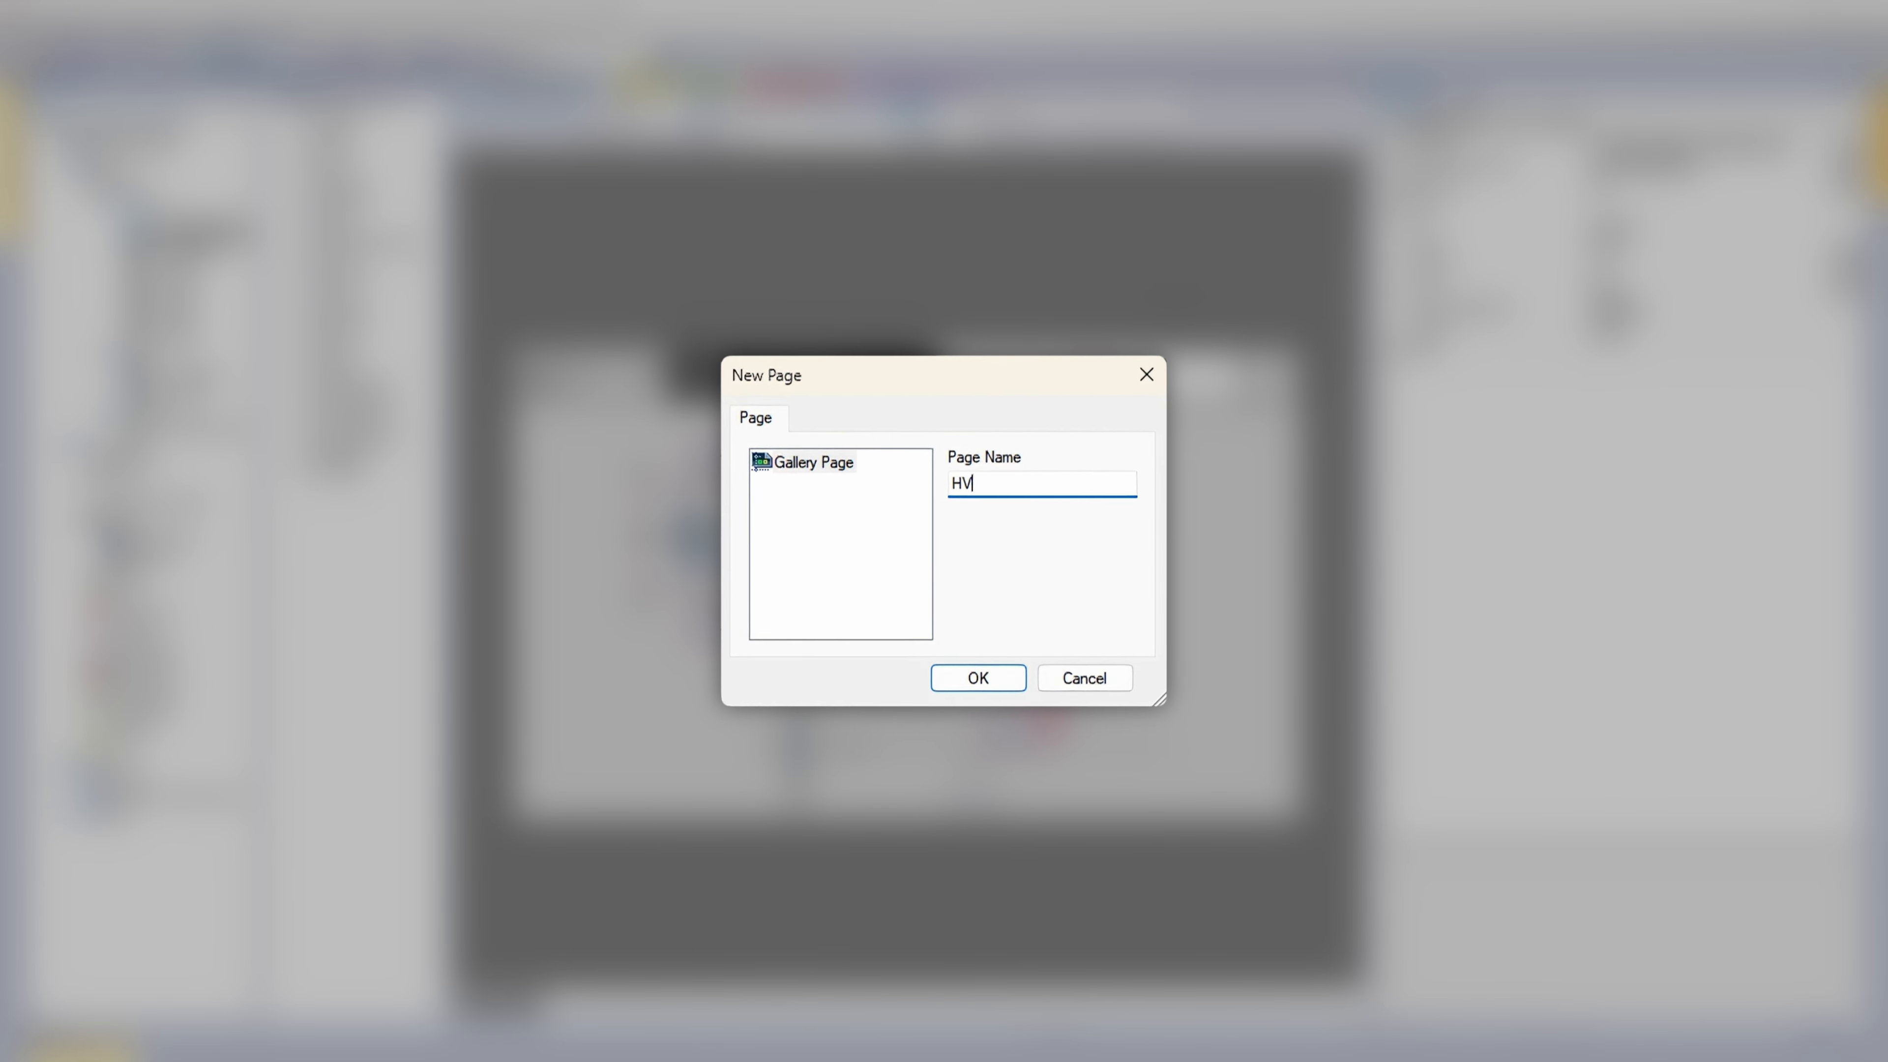
text(ACWidgets)
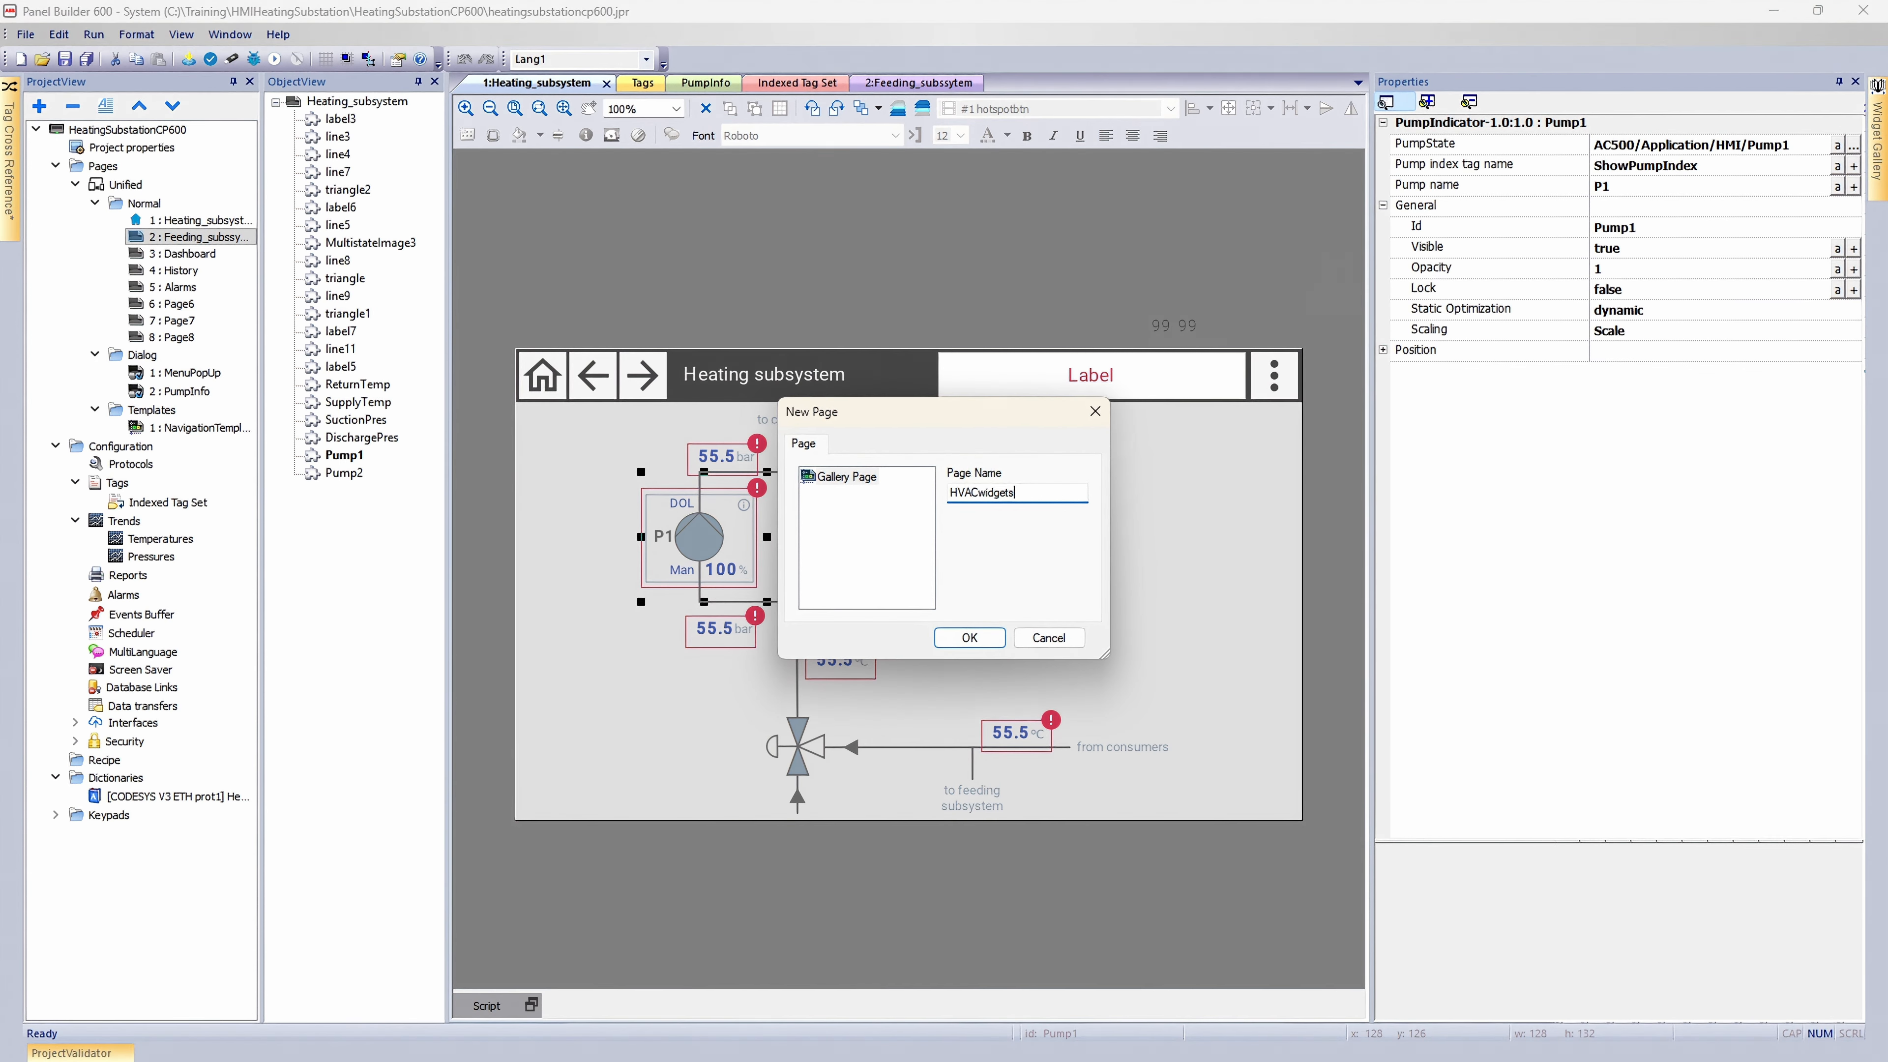
click(978, 678)
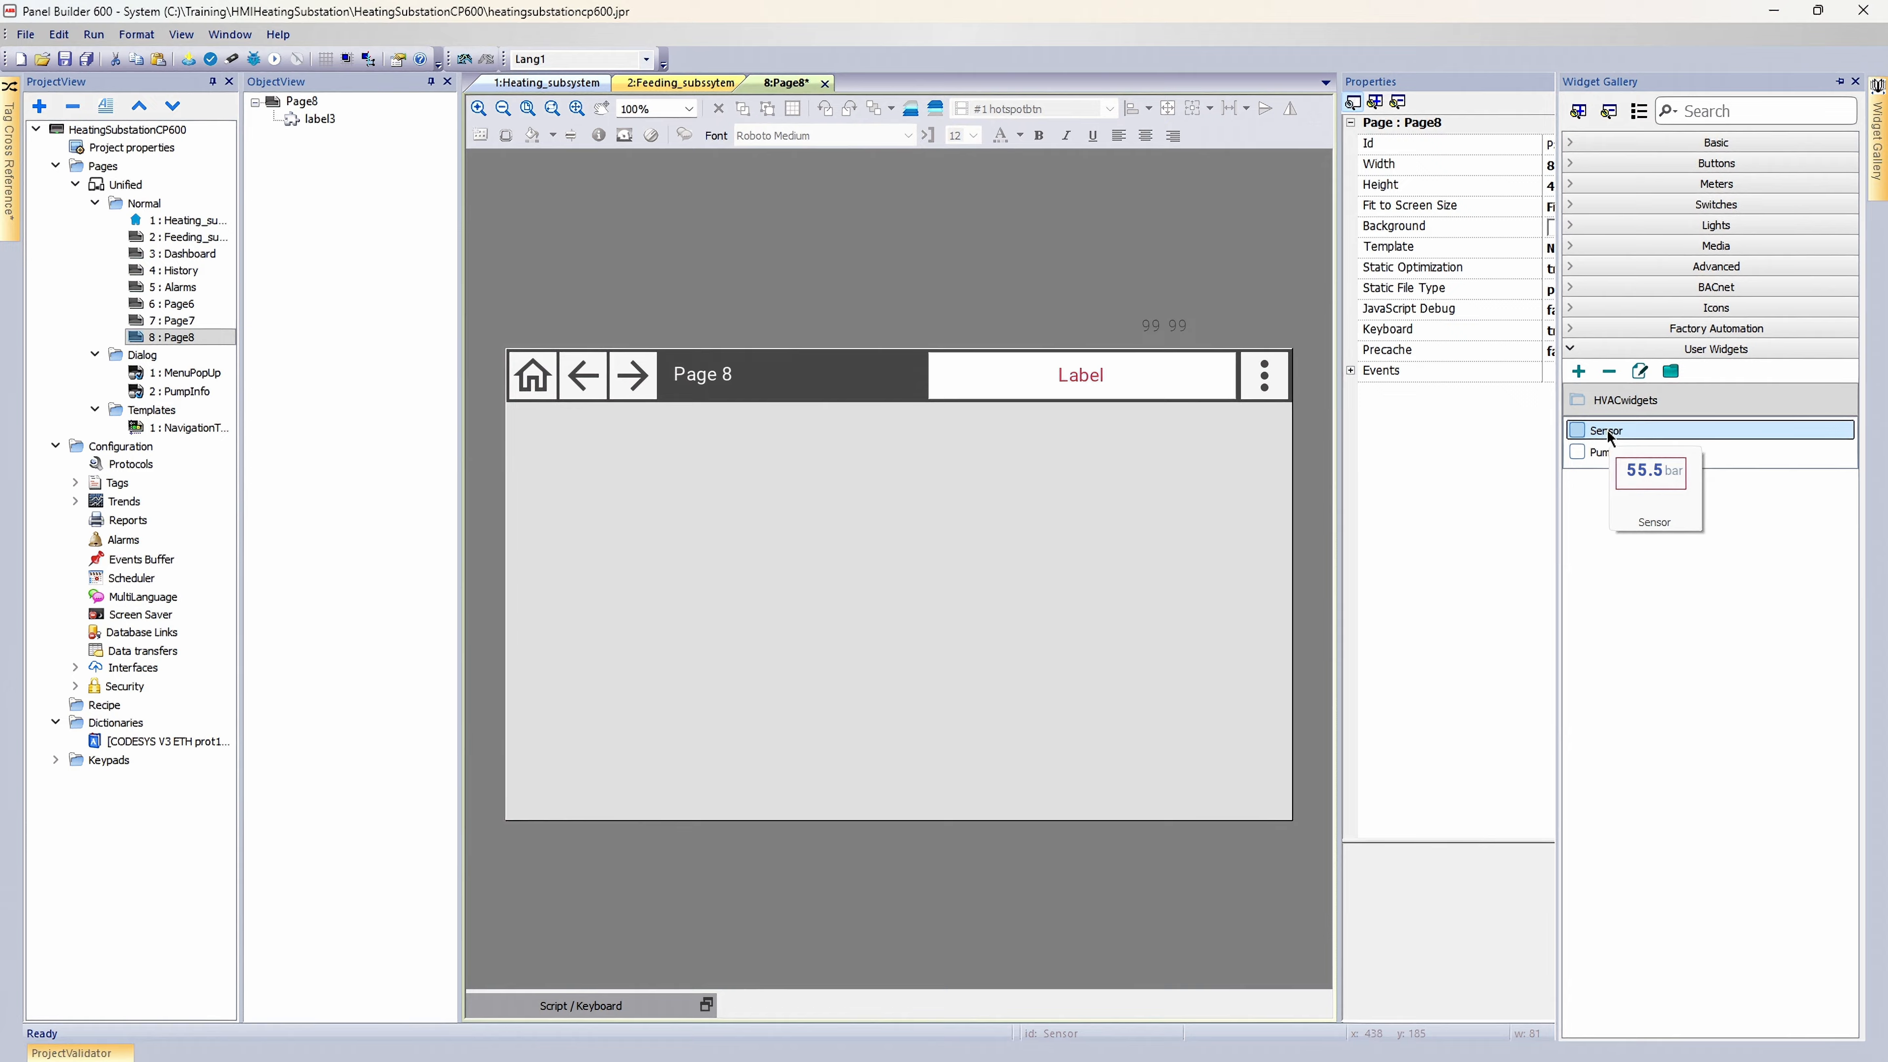
Step: Place the Pump widget from the HVACwidgets gallery in the open area of Page8
mouse_move(1606, 457)
drag(1606, 457, 1026, 566)
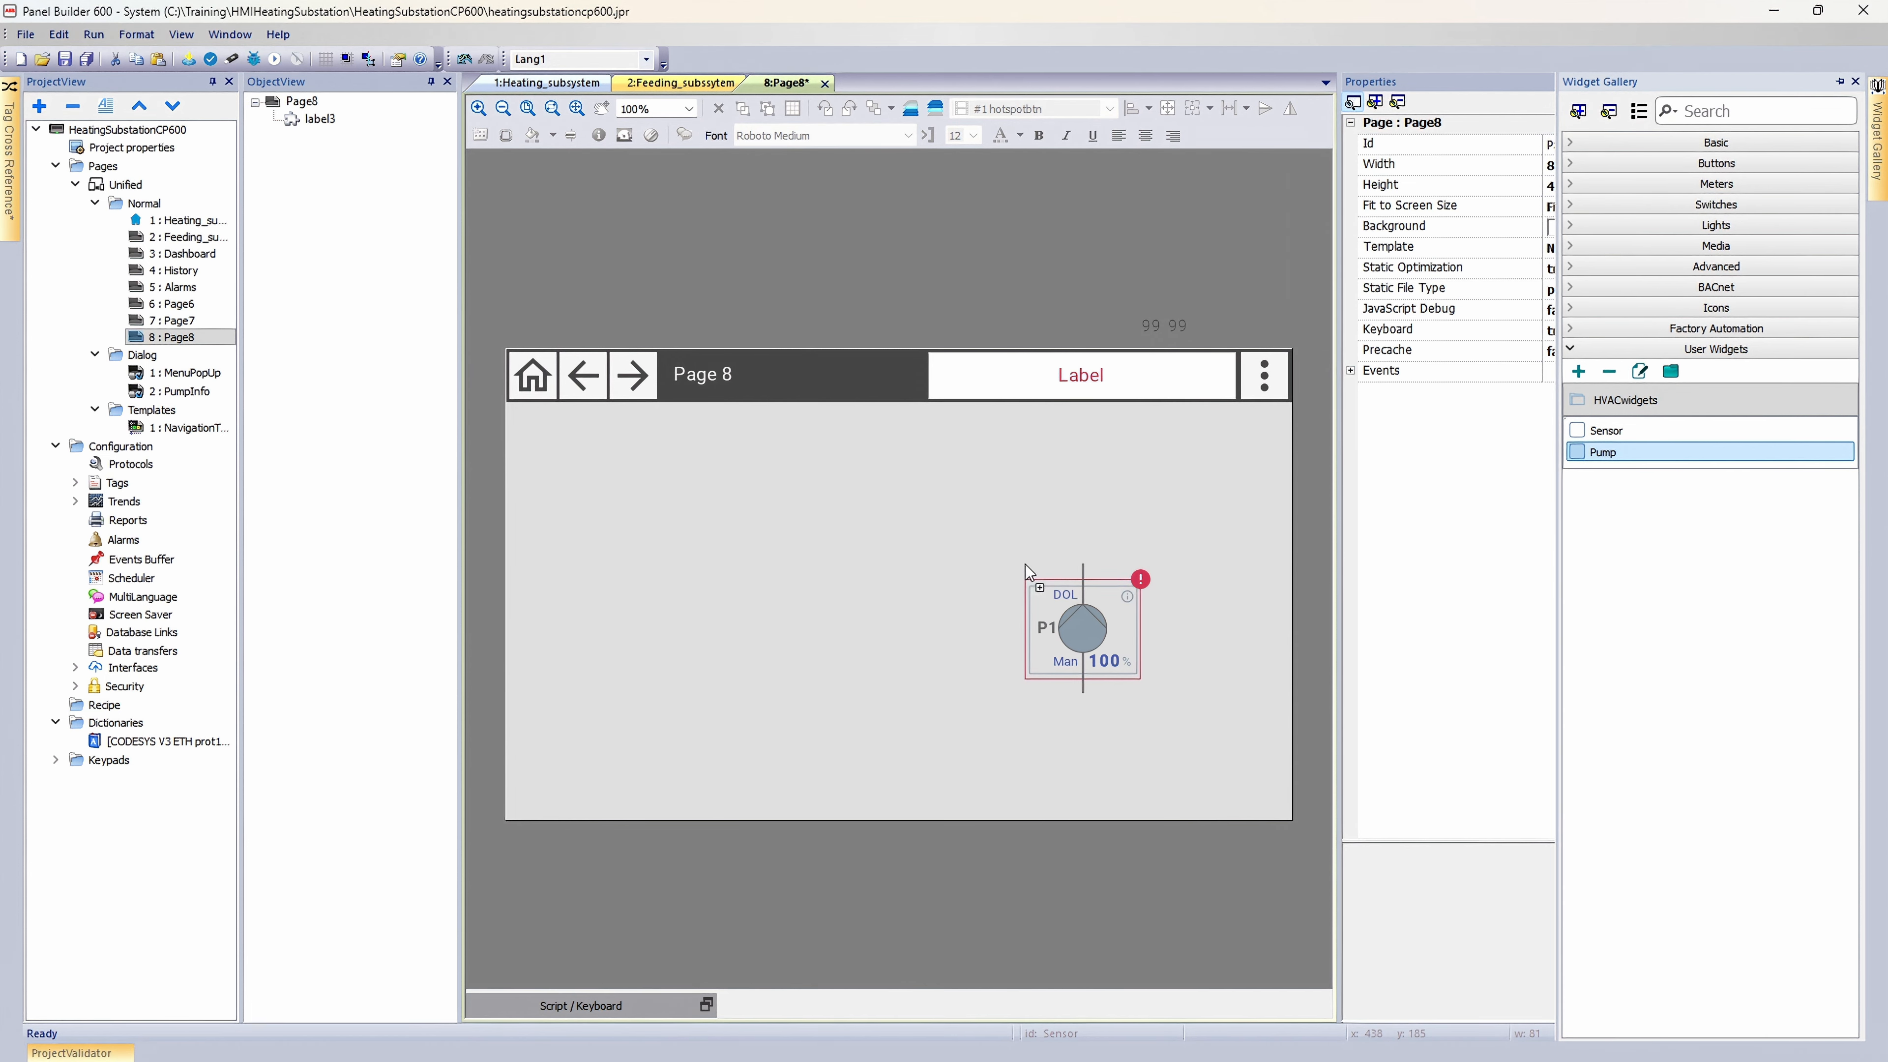